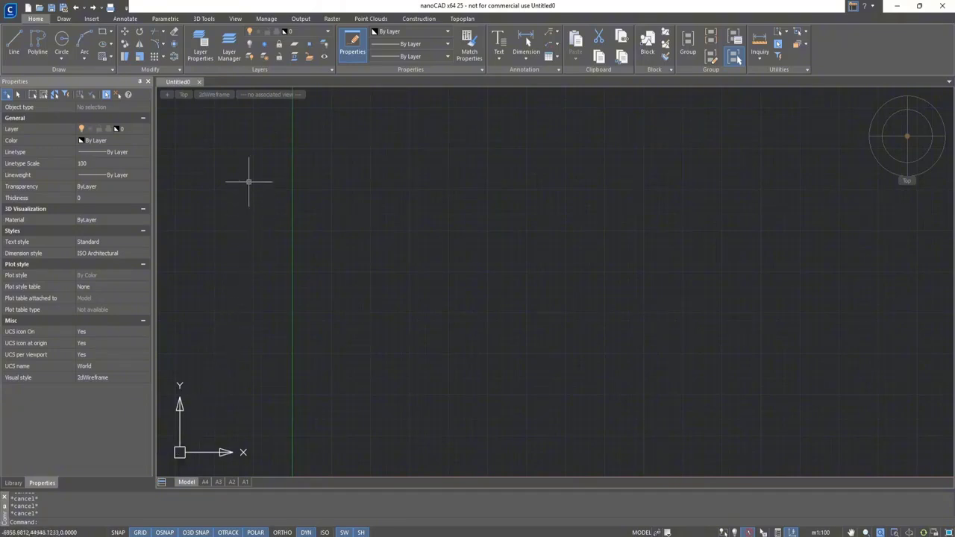
# - Open the Sheet Set Manager and start a new sheet set based on existing drawings
pyautogui.click(266, 18)
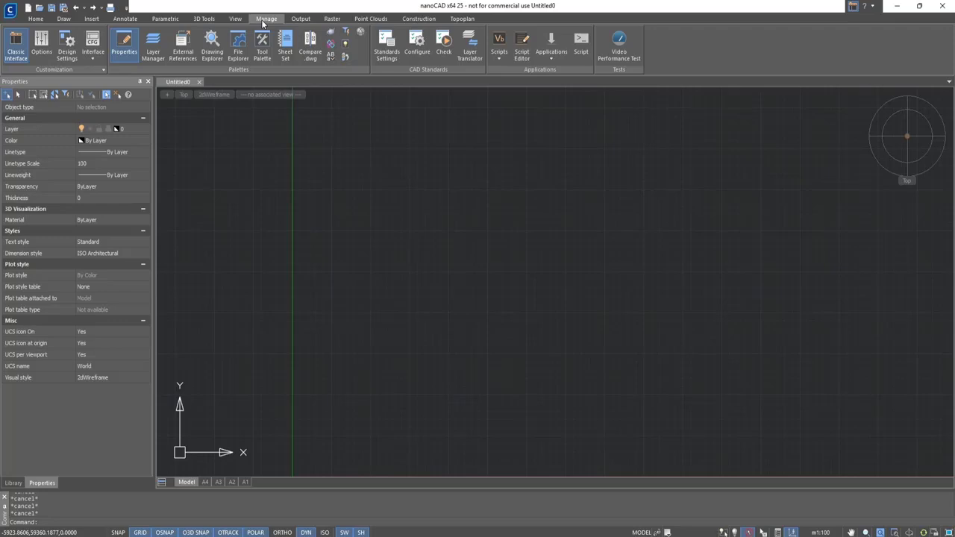
pyautogui.click(285, 54)
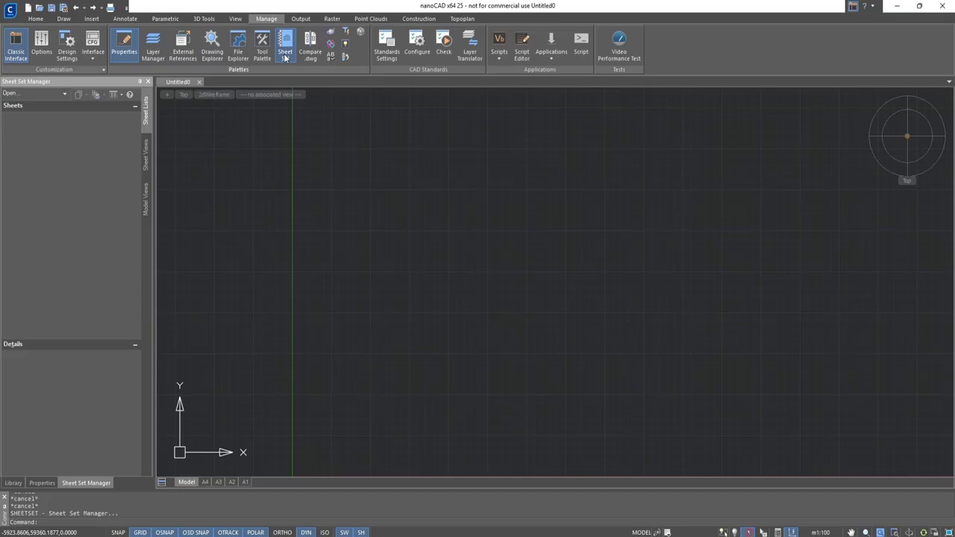
pyautogui.click(58, 95)
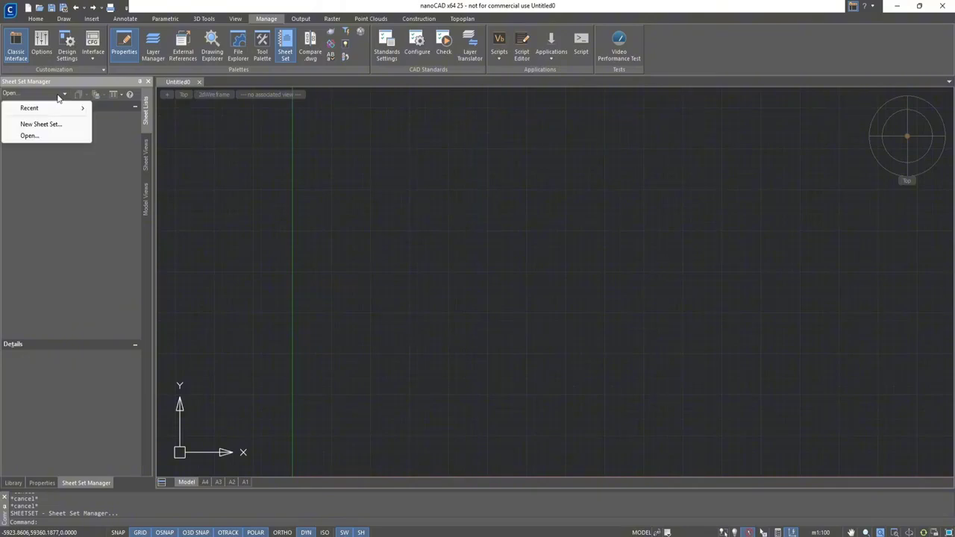
pyautogui.click(54, 125)
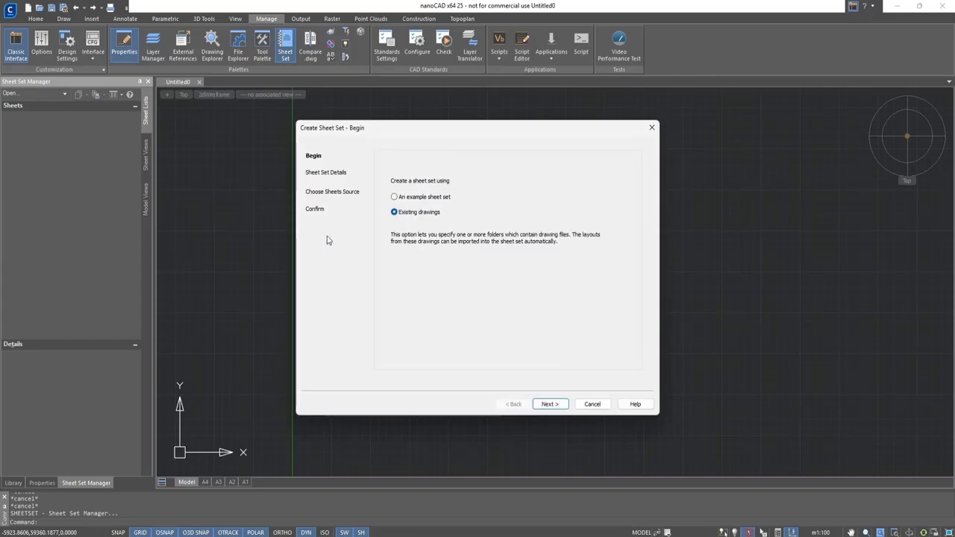
pyautogui.click(548, 404)
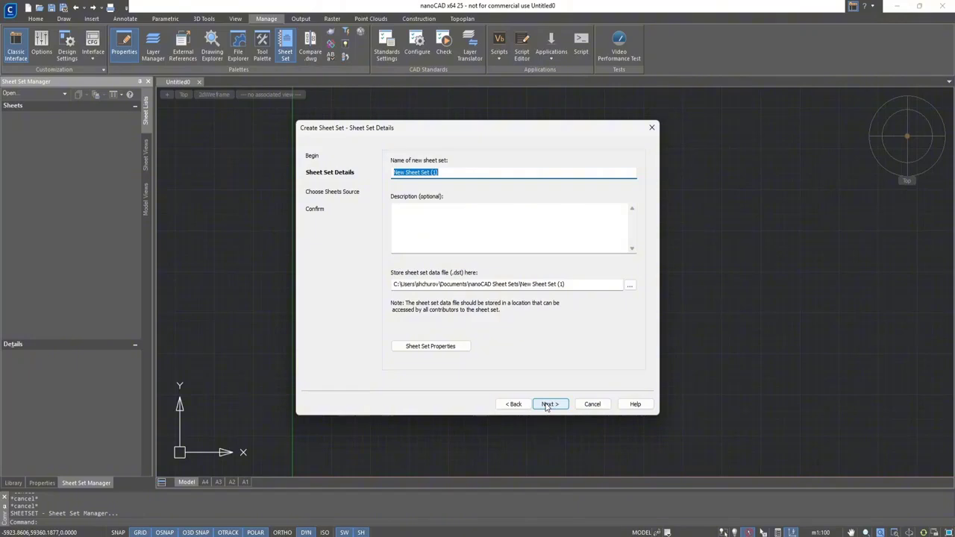
# - Name the new sheet set TestSheetSet1 and store its data file in the nanoCAD Sheet Sets\TestSheetSet1 folder
pyautogui.write('TestSheetSet1')
pyautogui.moveTo(523, 281); pyautogui.dragTo(603, 283)
pyautogui.write('TestSheetSe')
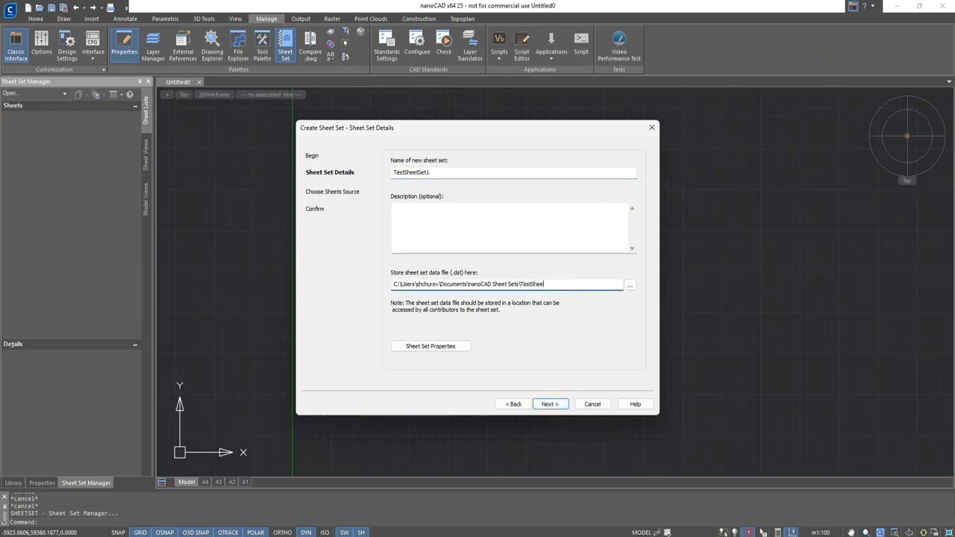
pyautogui.write('t1')
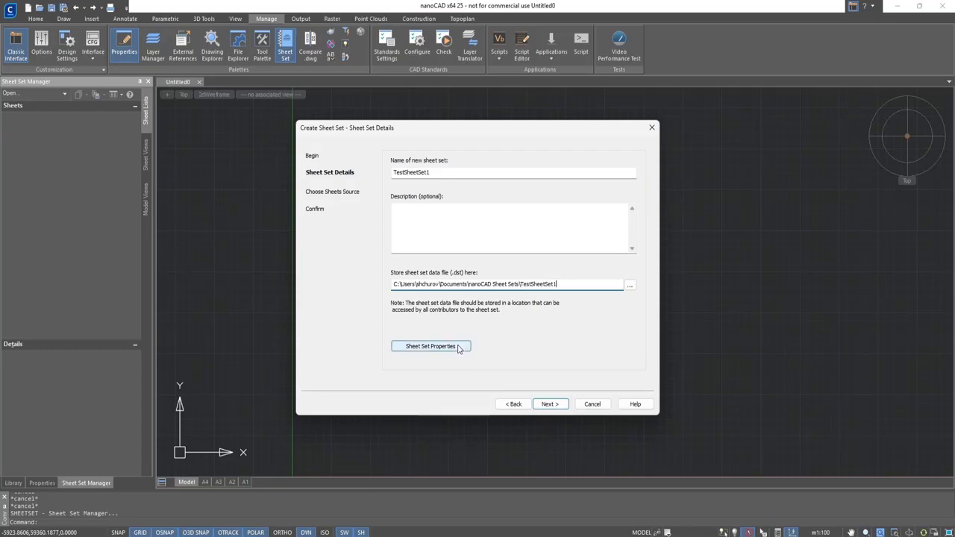
pyautogui.click(556, 406)
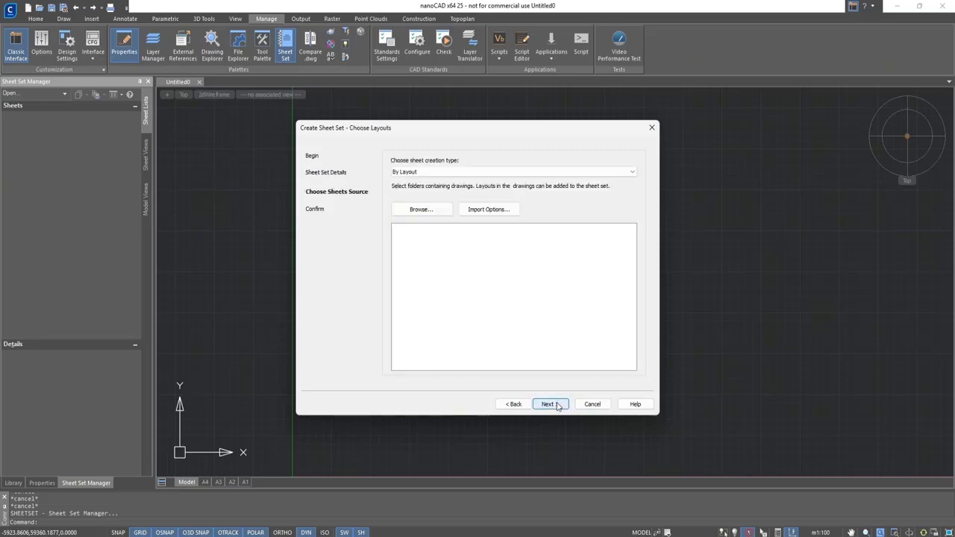
# - Keep the By Layout sheet creation type without adding source folders, review the summary and finish creating the sheet set
pyautogui.click(634, 173)
pyautogui.click(633, 173)
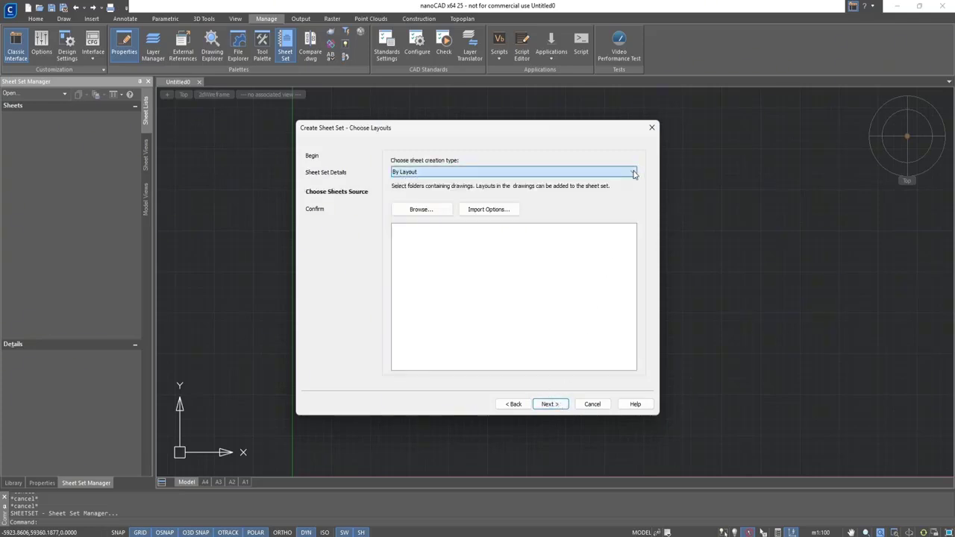
pyautogui.click(550, 404)
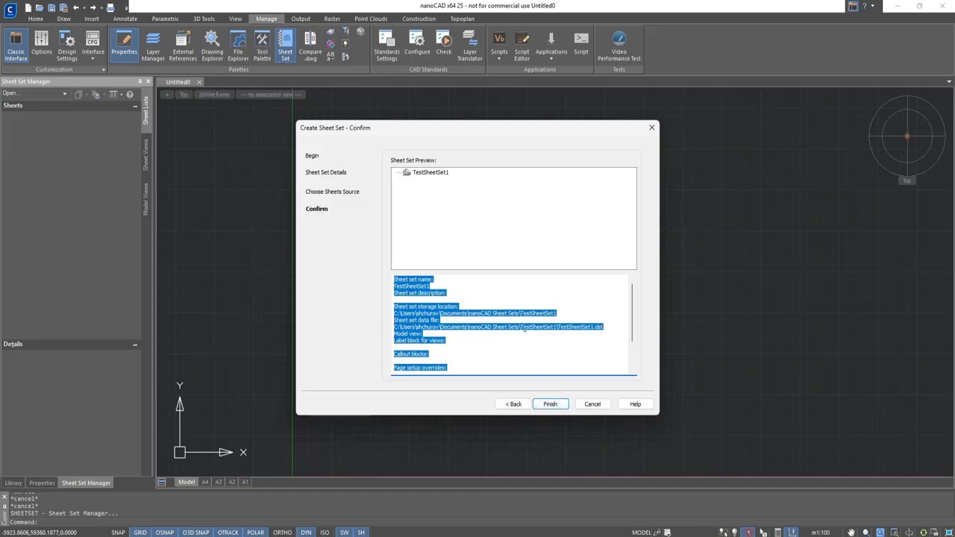
pyautogui.scroll(-1, 525, 327)
pyautogui.scroll(-1, 524, 327)
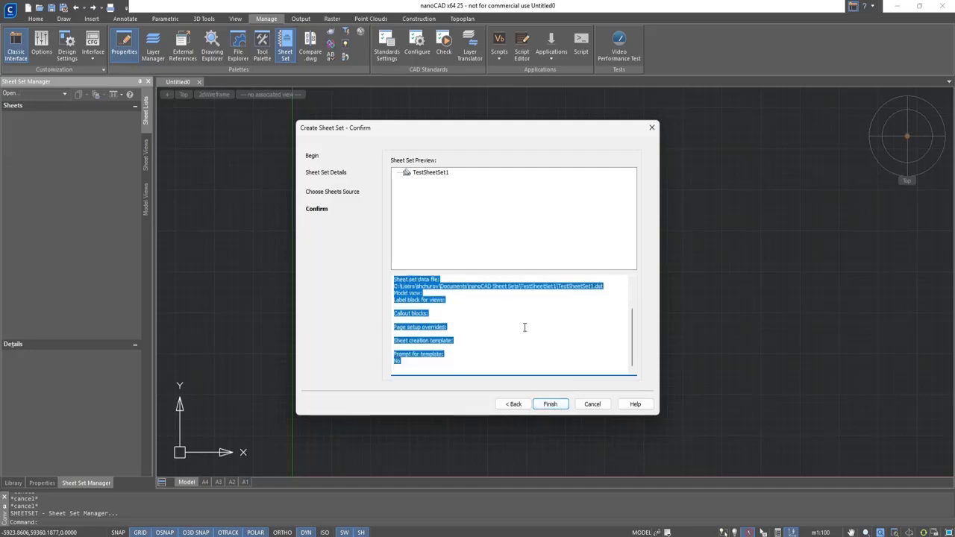
pyautogui.scroll(2, 524, 328)
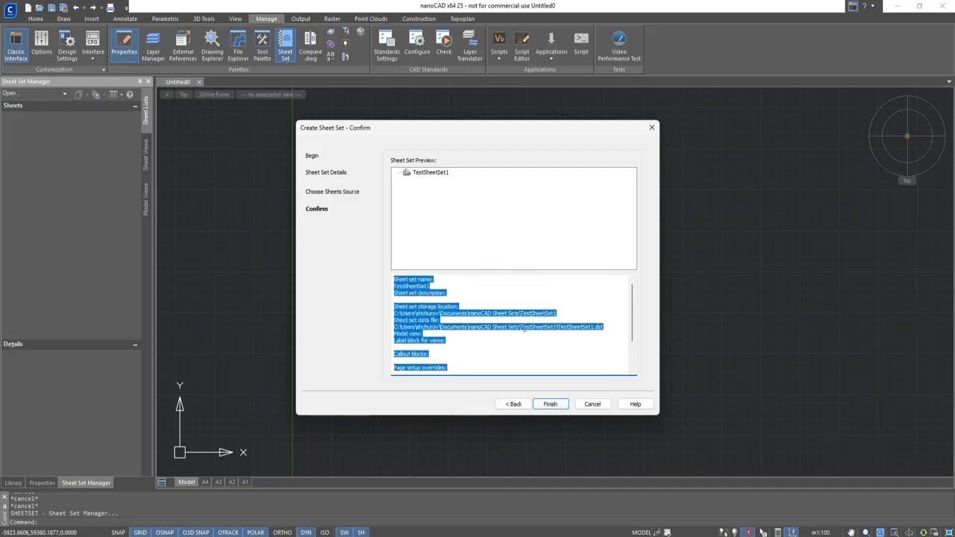
pyautogui.click(549, 404)
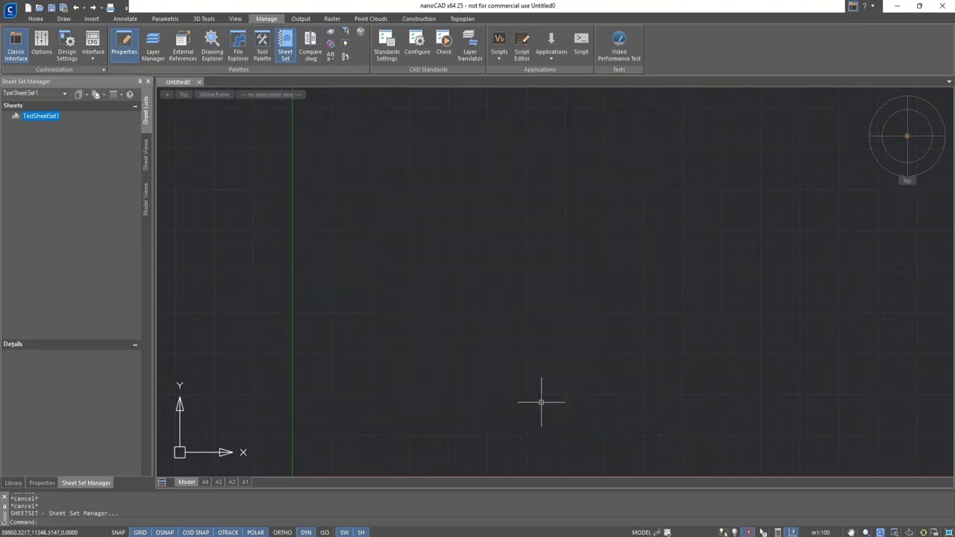
# - Add a subset named dwt to TestSheetSet1, with Create Folder Hierarchy and Prompt for Template both set to Yes
pyautogui.rightClick(52, 117)
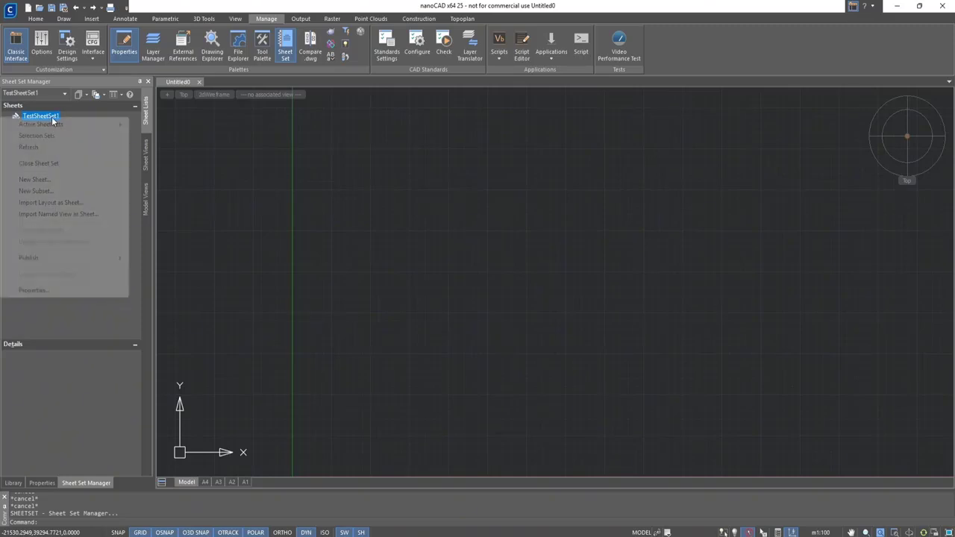
pyautogui.click(49, 192)
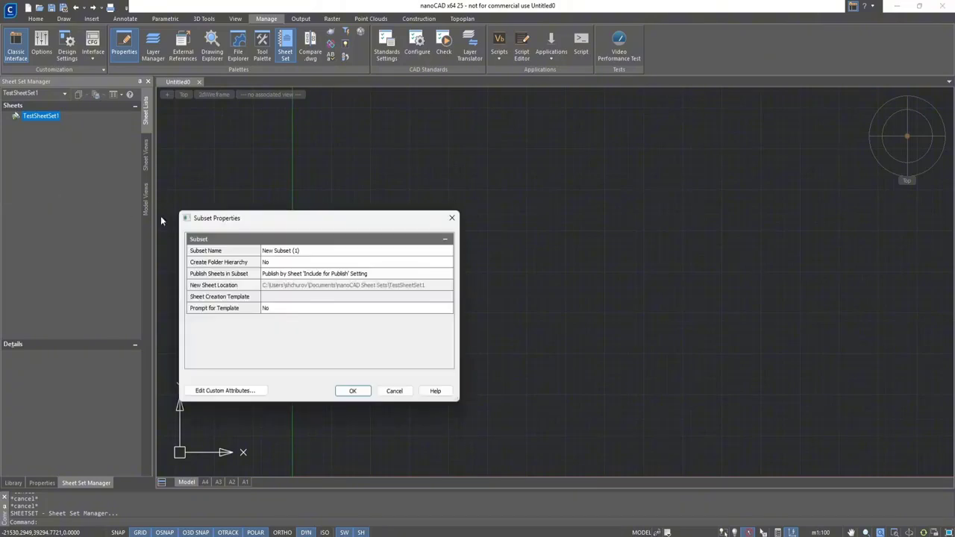
pyautogui.click(291, 253)
pyautogui.write('dwt')
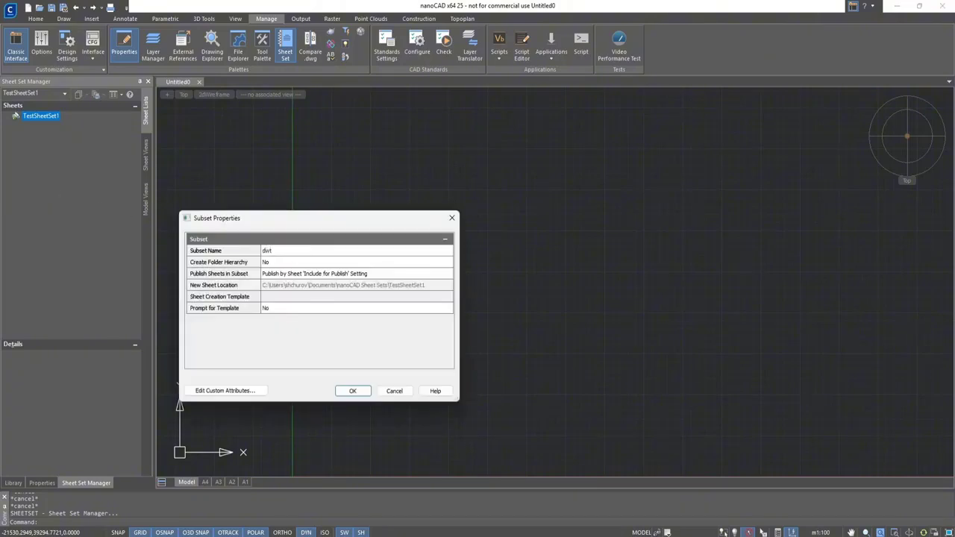
pyautogui.click(294, 264)
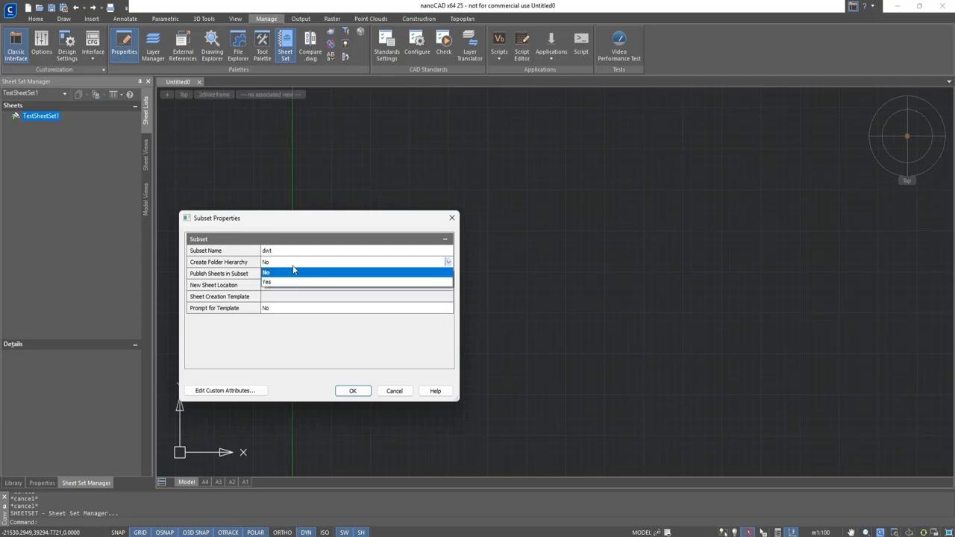
pyautogui.click(290, 282)
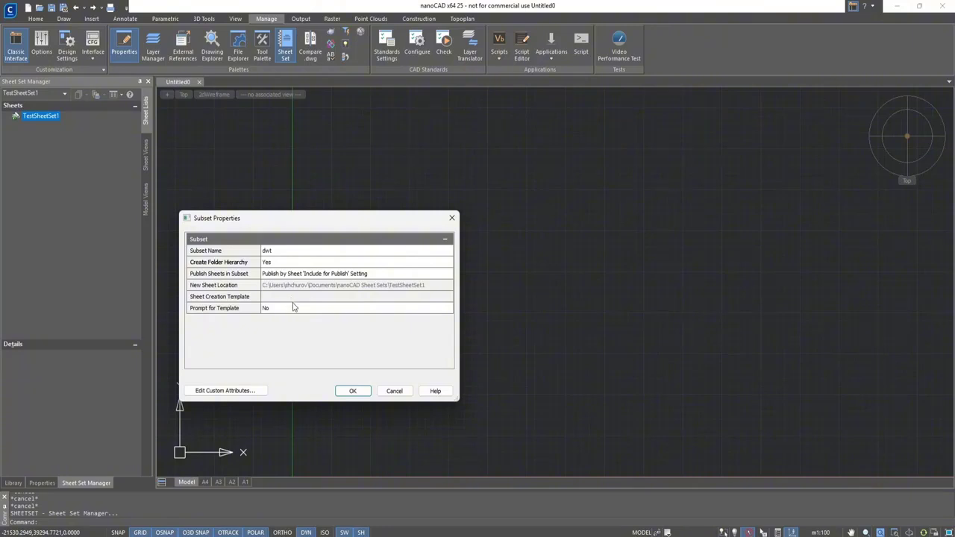
pyautogui.click(294, 310)
pyautogui.click(294, 311)
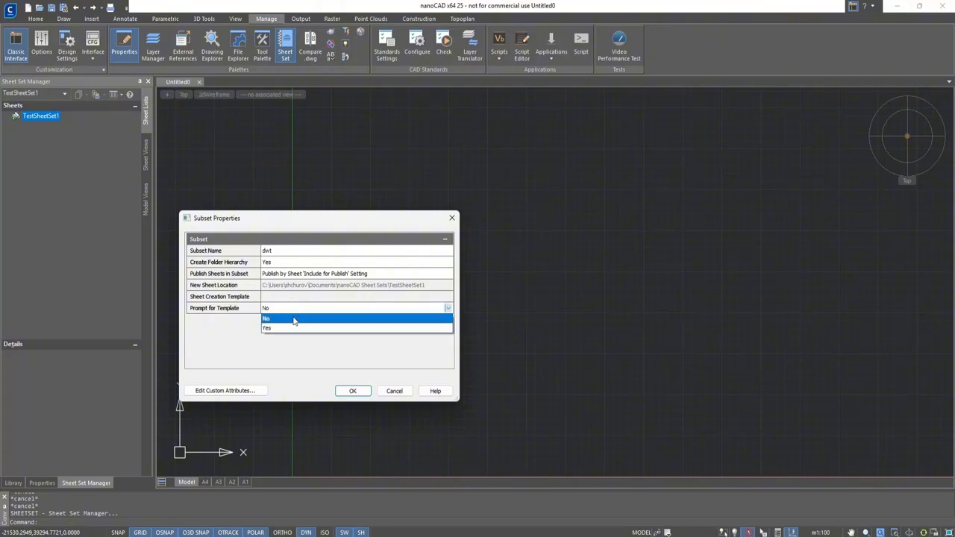
pyautogui.click(292, 326)
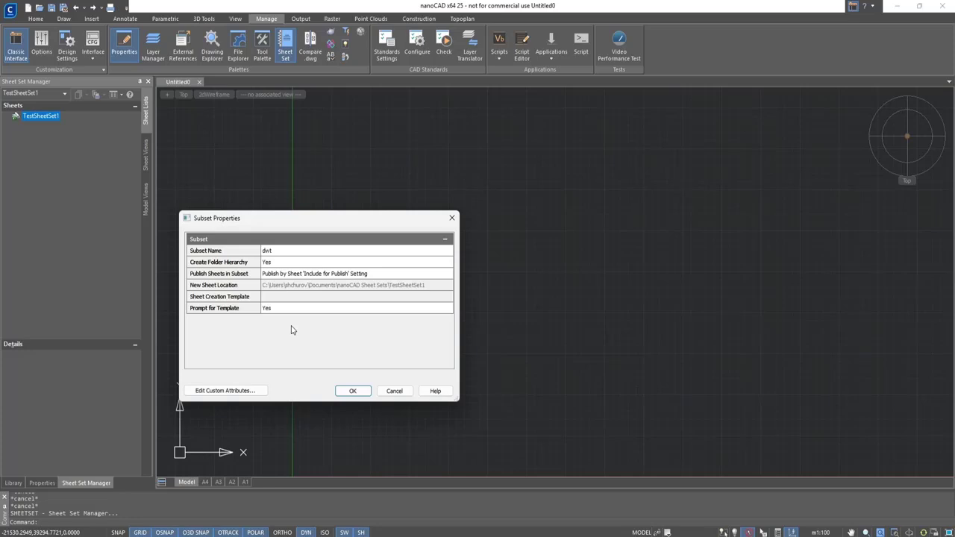
pyautogui.click(351, 391)
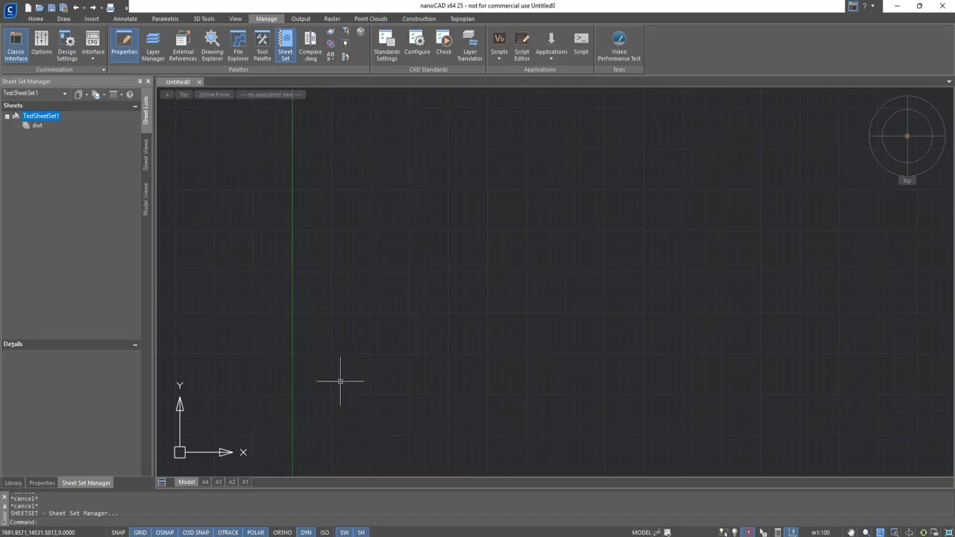
# - Add a custom property "Created by" to TestSheetSet1 with default value TestSheet and owner Sheet
pyautogui.rightClick(58, 118)
pyautogui.click(35, 288)
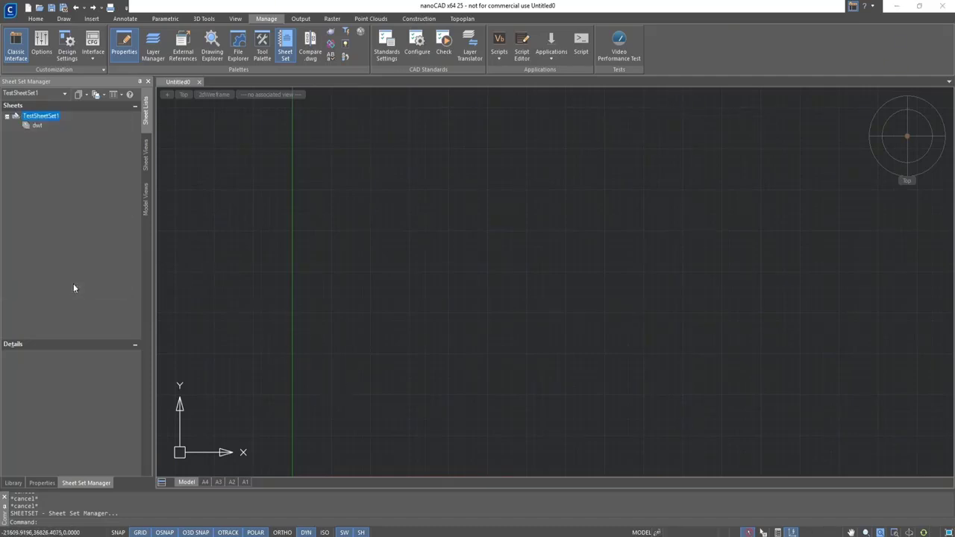
pyautogui.click(374, 423)
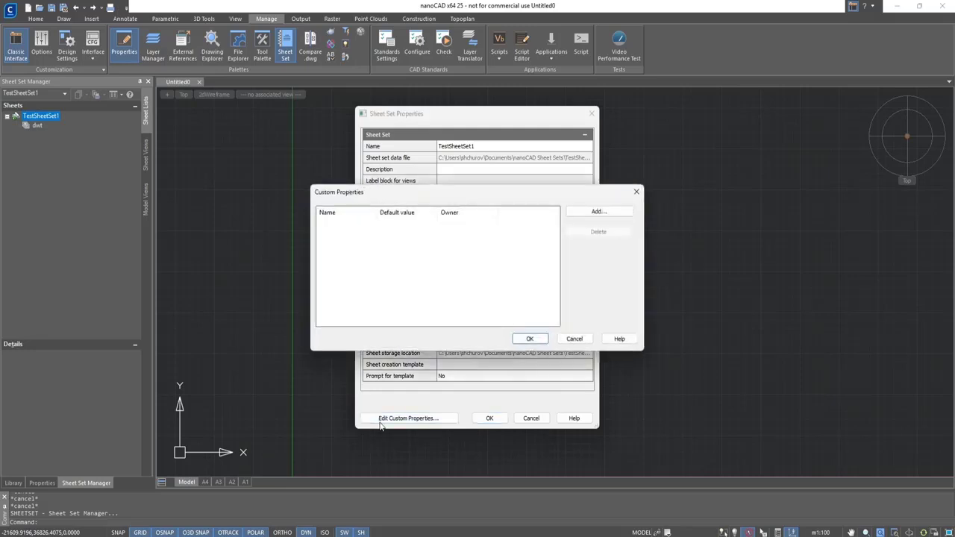
pyautogui.click(595, 216)
pyautogui.tripleClick(544, 236)
pyautogui.write('Crea')
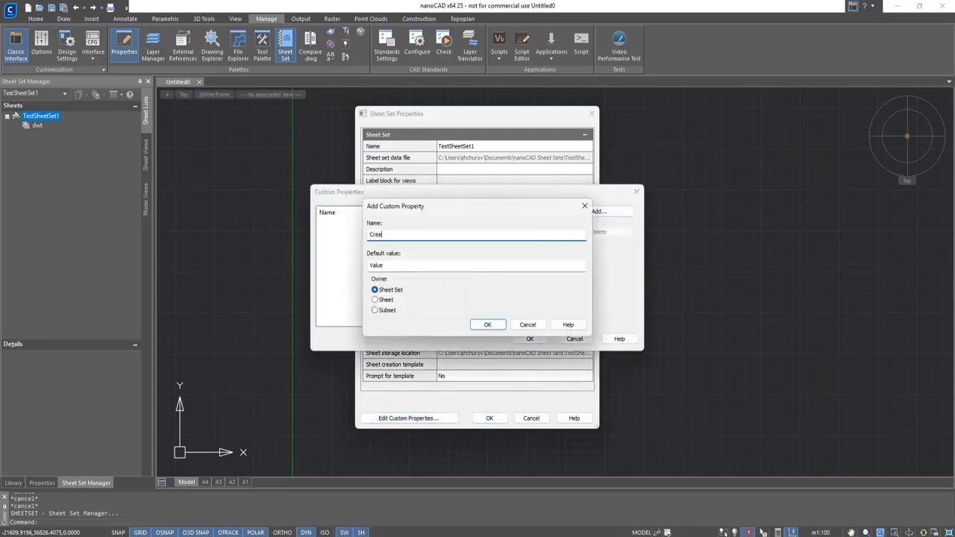
pyautogui.write('ted by')
pyautogui.press('Tab')
pyautogui.write('TestSheet')
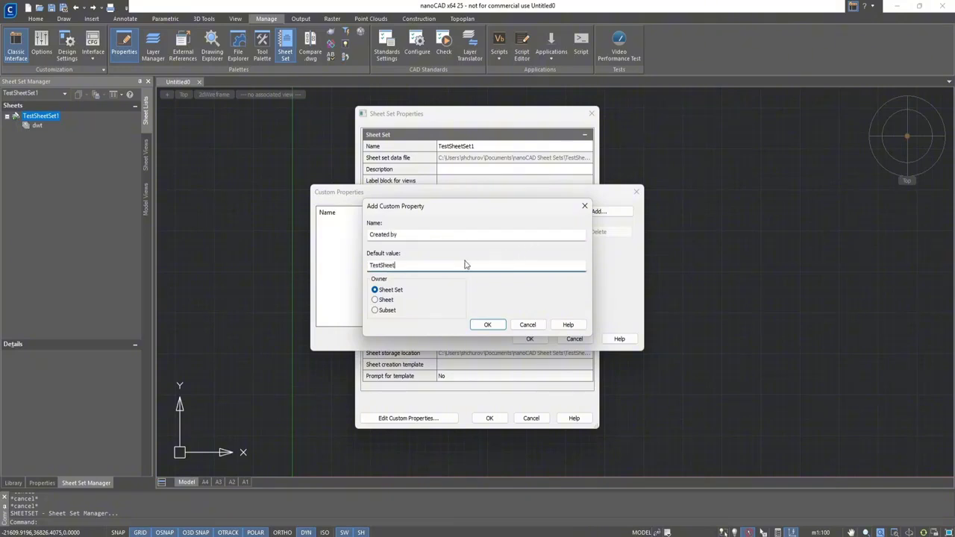
pyautogui.click(376, 301)
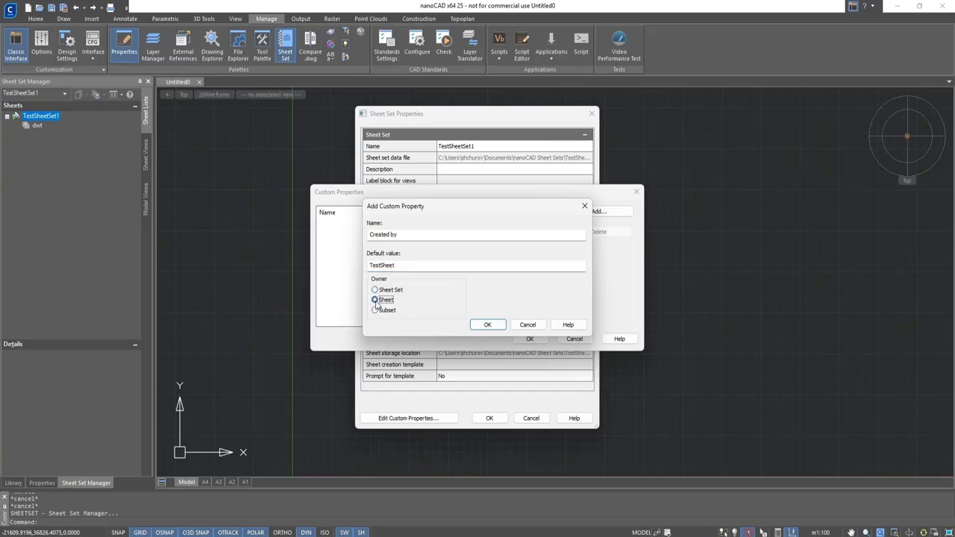
pyautogui.click(488, 324)
# - Add a custom property "Checked" with default value TestSubset and owner Subset
pyautogui.click(594, 214)
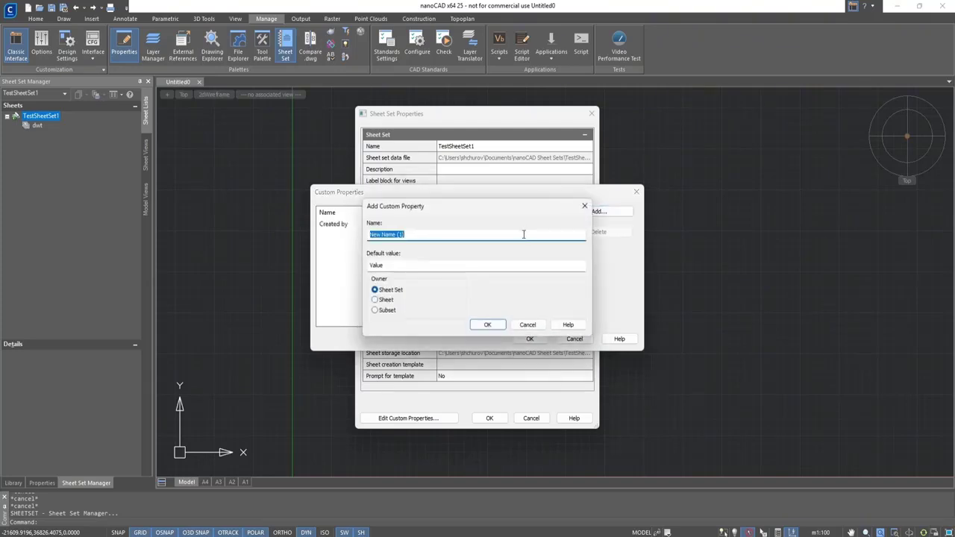
pyautogui.write('Checked')
pyautogui.press('Tab')
pyautogui.write('Test')
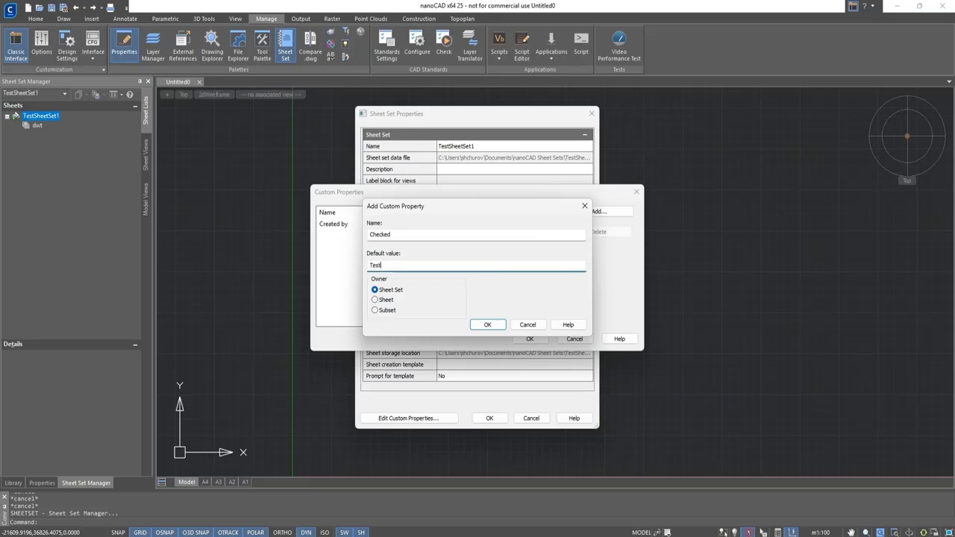
pyautogui.write('Subset')
pyautogui.click(389, 311)
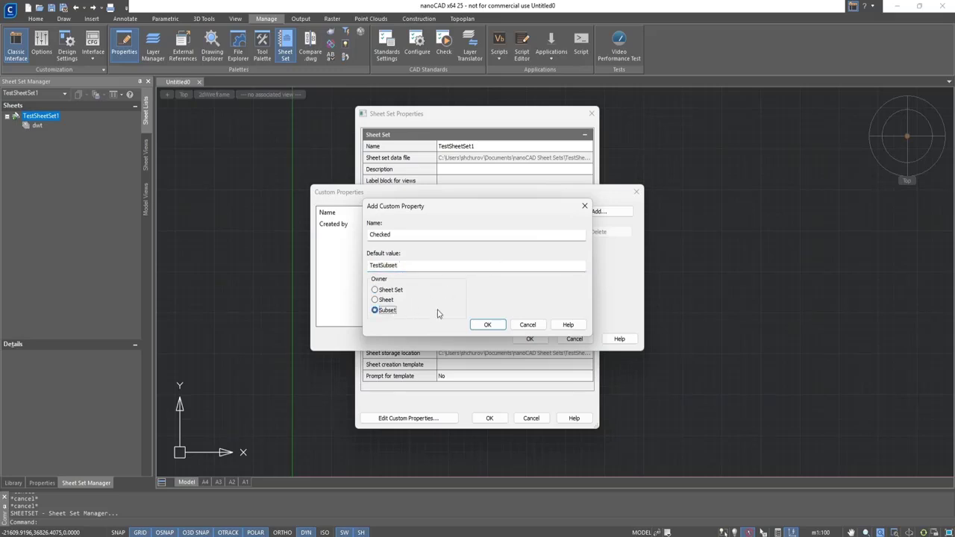
pyautogui.click(487, 324)
# - Add a custom property "Approved" with default value TestSheetSet and owner Sheet Set, and save the sheet set properties
pyautogui.click(597, 212)
pyautogui.write('App')
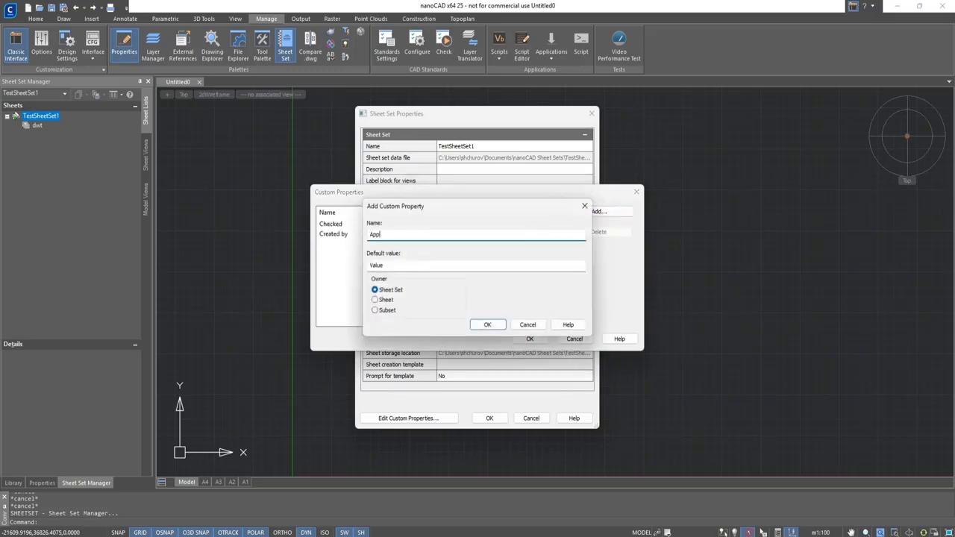
pyautogui.write('roved')
pyautogui.press('Tab')
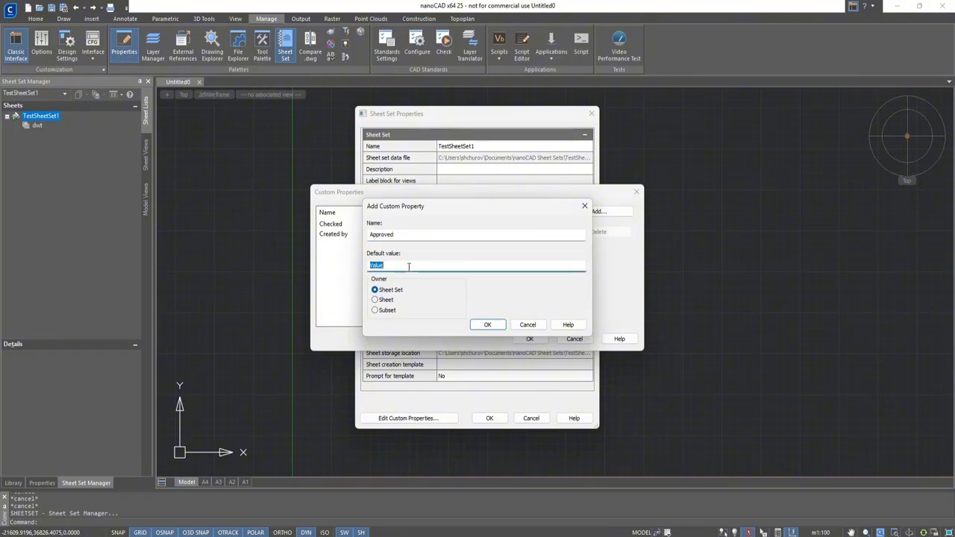
pyautogui.write('TestSheetSet')
pyautogui.click(487, 326)
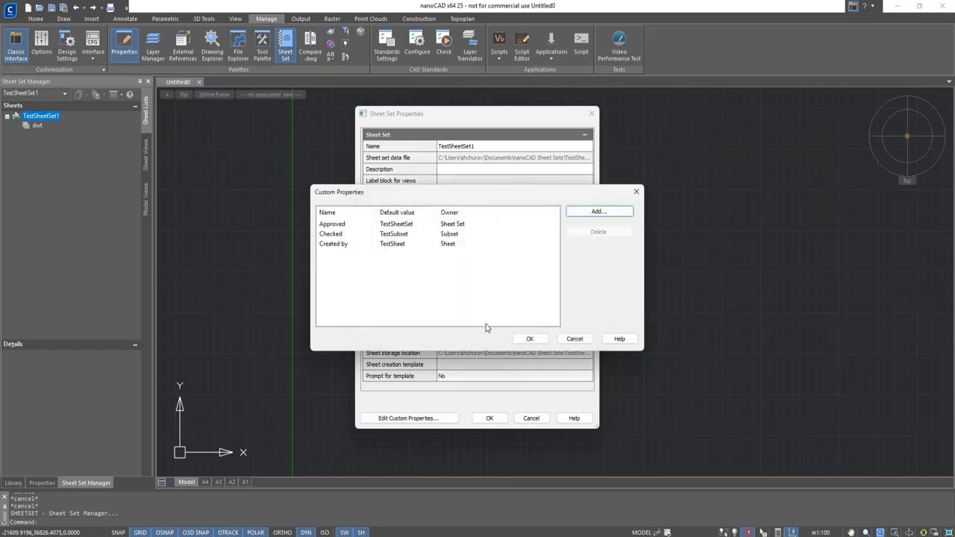
pyautogui.click(529, 338)
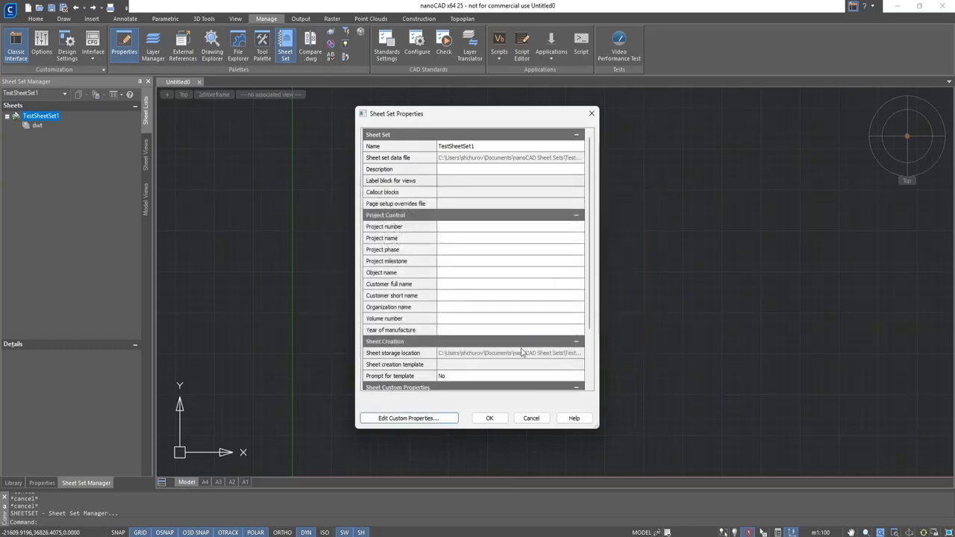
pyautogui.click(486, 417)
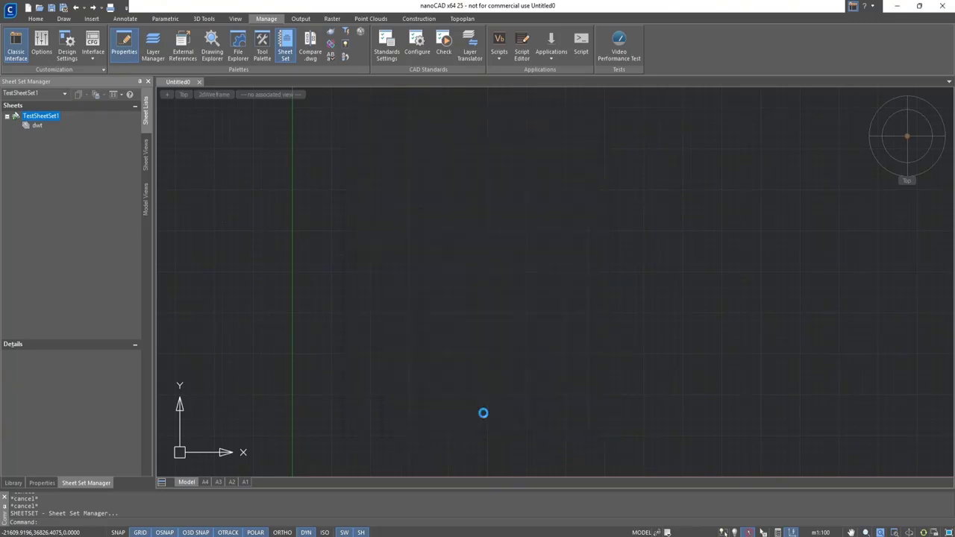
# - Create a new sheet titled "Template File" in the dwt subset, using the A3 layout of the default drawing template
pyautogui.rightClick(36, 129)
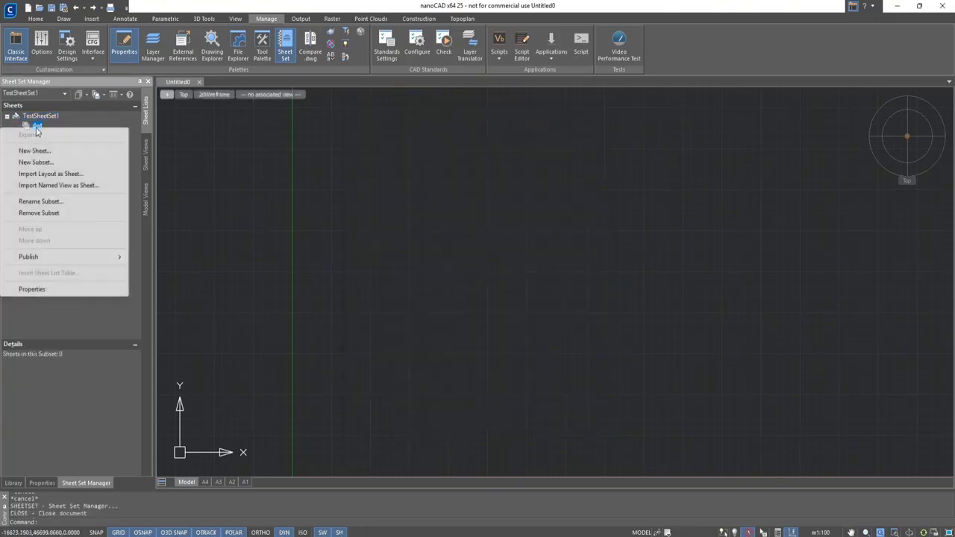
pyautogui.click(37, 152)
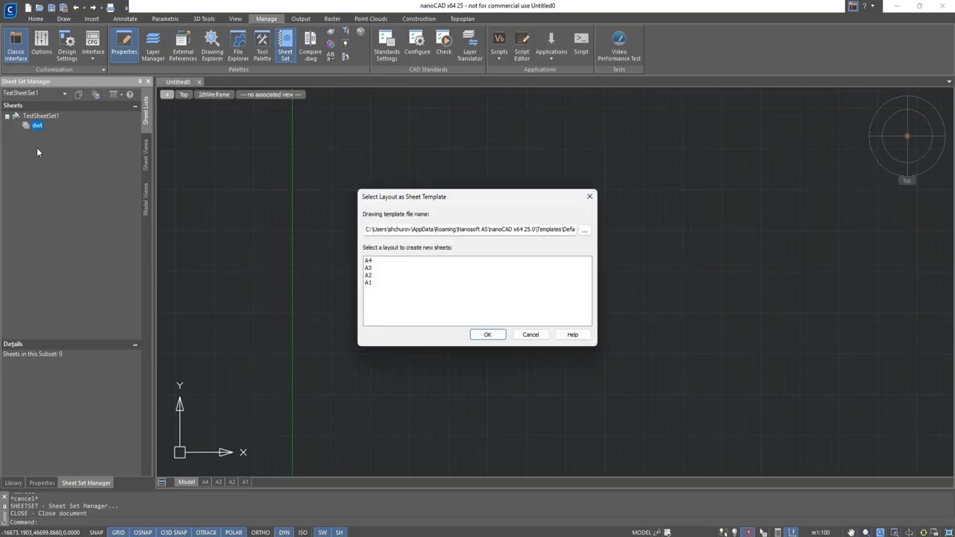
pyautogui.click(368, 267)
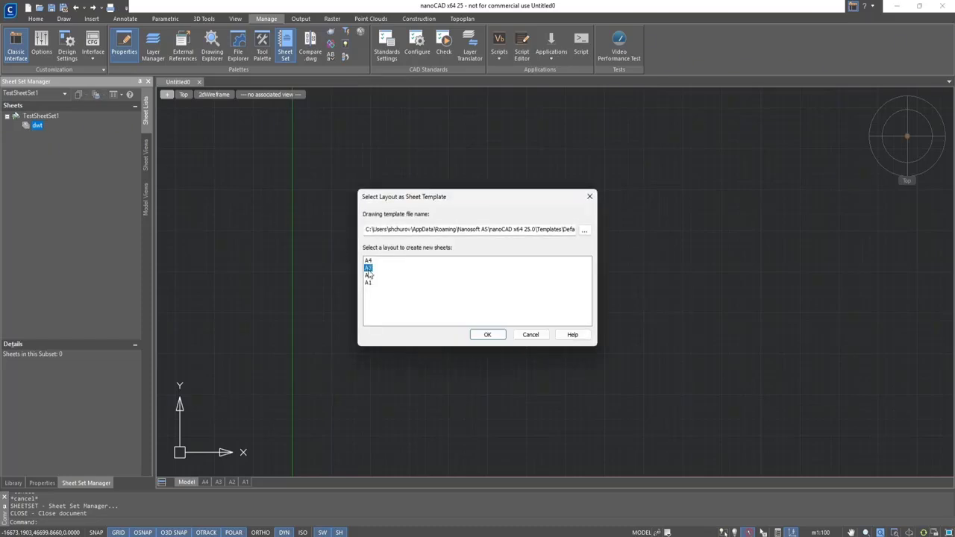
pyautogui.click(488, 335)
pyautogui.press('Tab')
pyautogui.write('Temp')
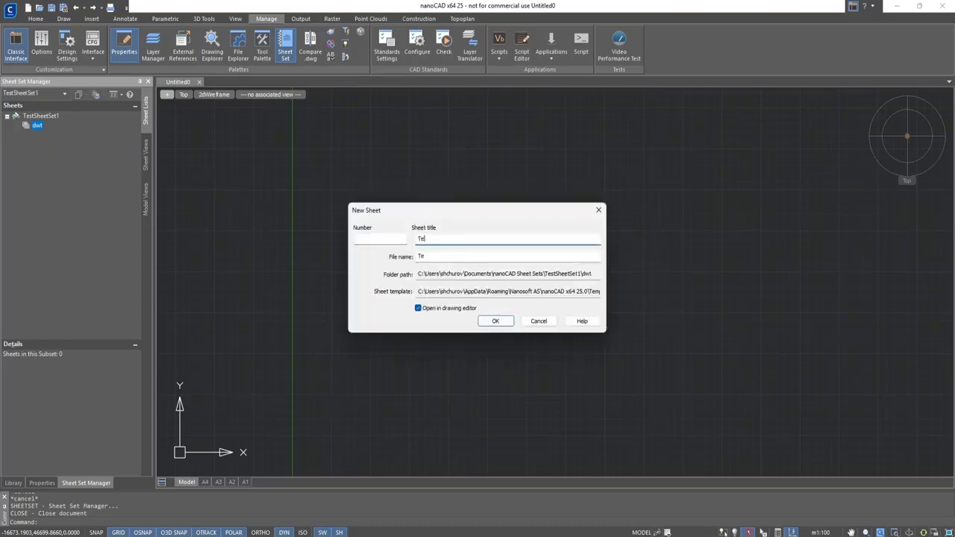
pyautogui.write('late File')
pyautogui.click(496, 322)
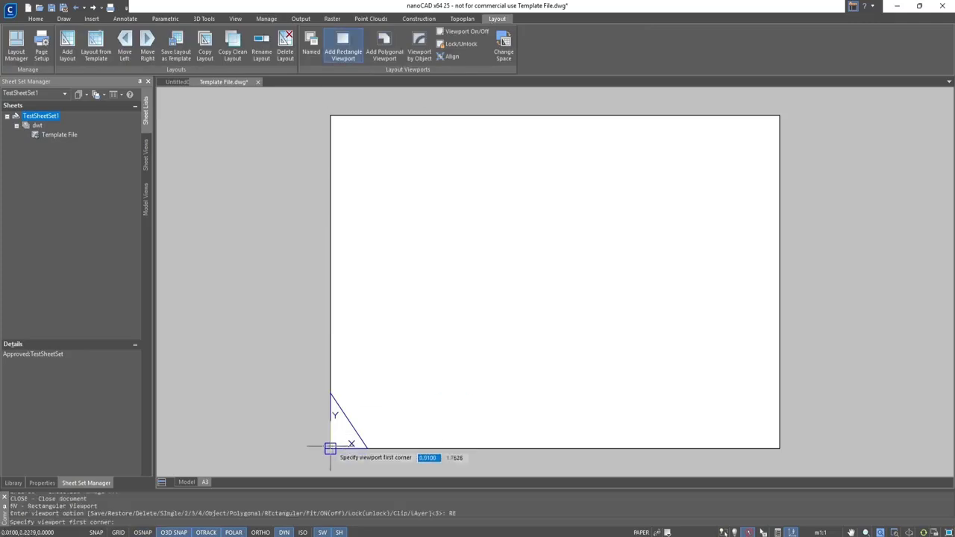
# - Create a rectangular viewport covering the whole A3 sheet and insert a drawing frame with title block over it
pyautogui.click(330, 448)
pyautogui.click(780, 115)
pyautogui.click(419, 19)
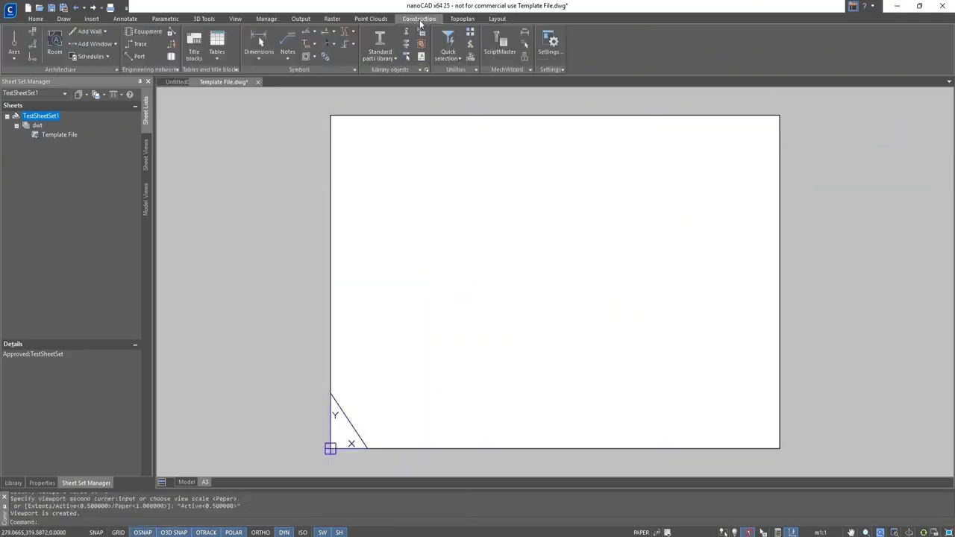
pyautogui.click(194, 48)
pyautogui.click(482, 322)
pyautogui.click(567, 389)
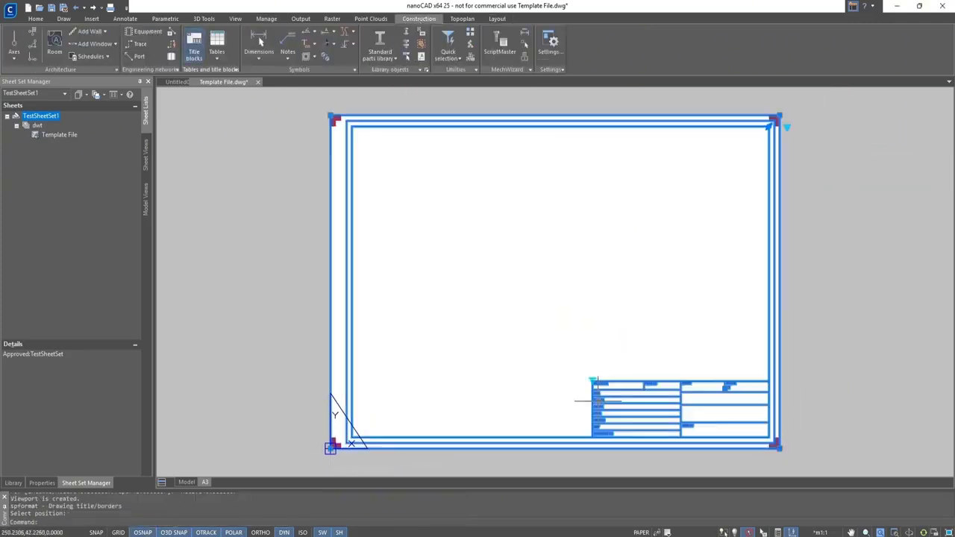
# - Switch the frame's title block to the compact stamp variant with the nanoCAD logo
pyautogui.click(593, 382)
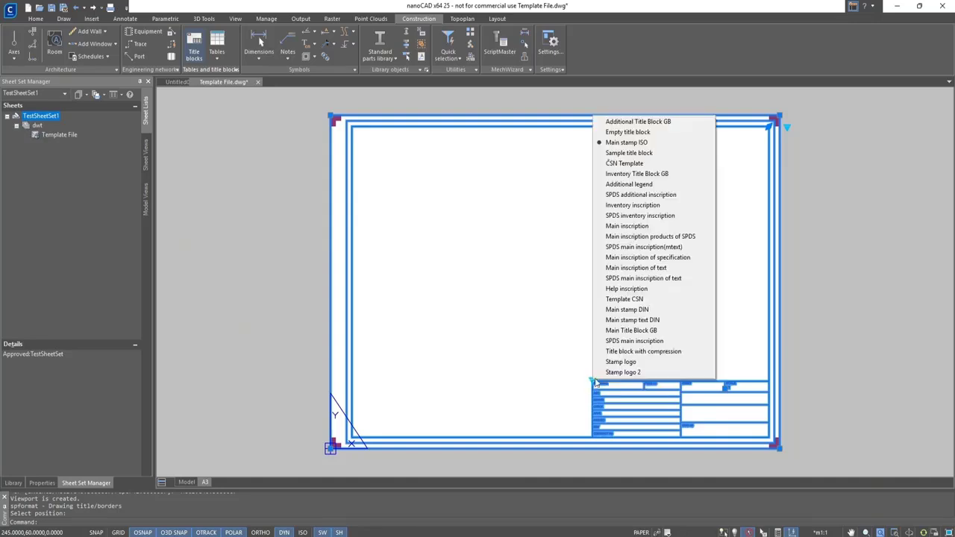
pyautogui.click(615, 363)
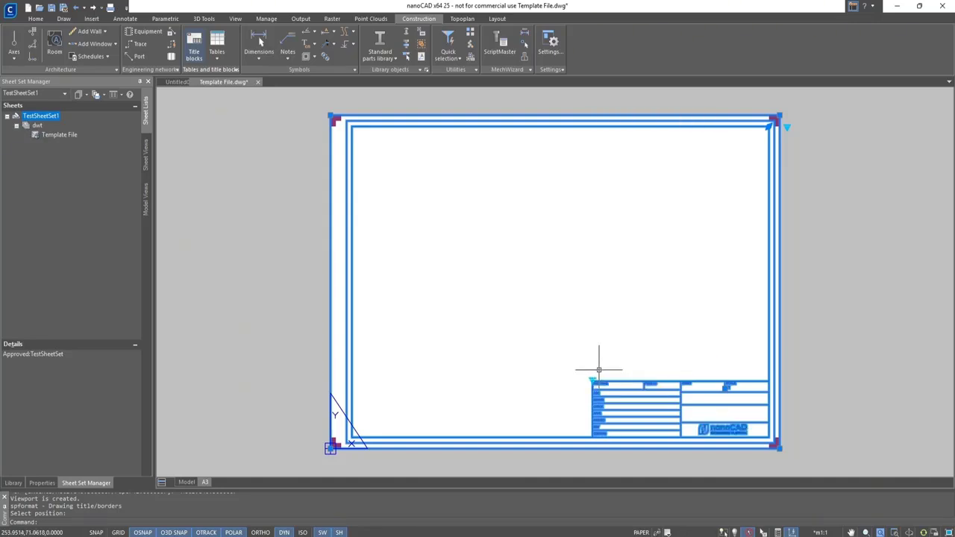
pyautogui.click(592, 382)
pyautogui.click(609, 363)
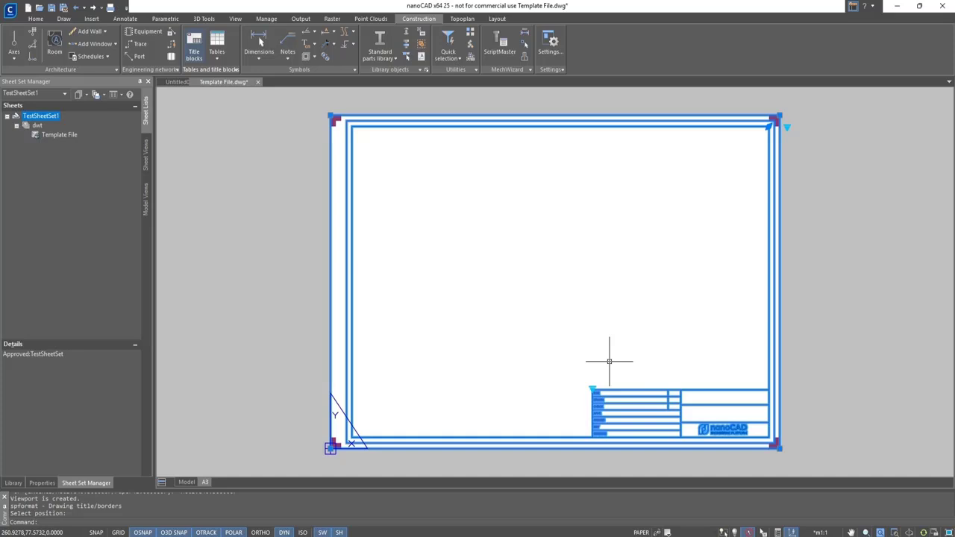
# - Open the title block for editing and insert a CurrentSheetCustom field for the "Created by" property in the DRAWN cell
pyautogui.doubleClick(606, 396)
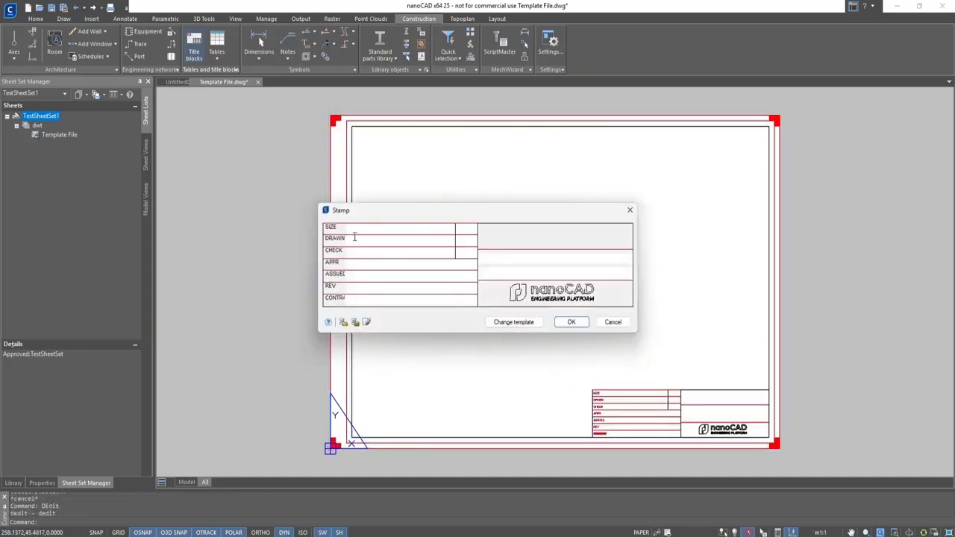
pyautogui.rightClick(354, 237)
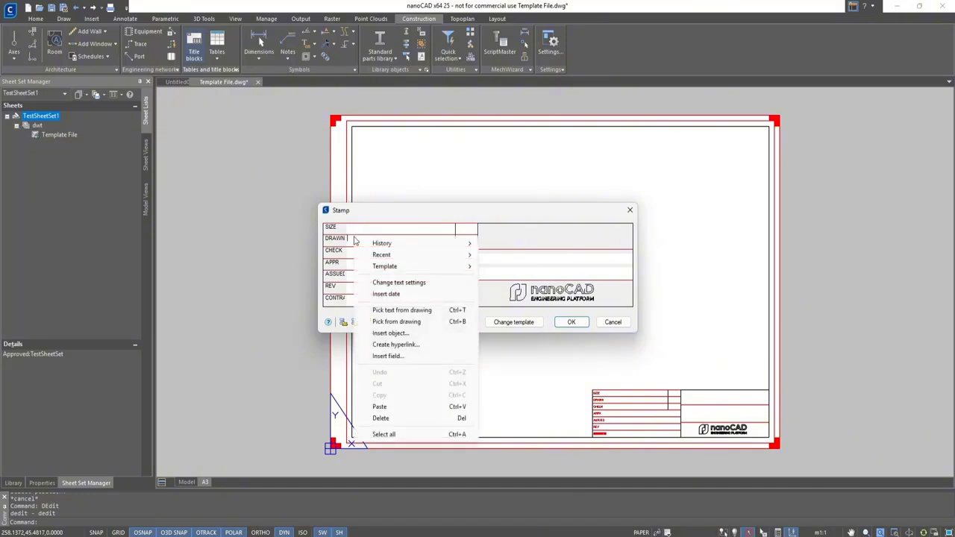
pyautogui.click(403, 356)
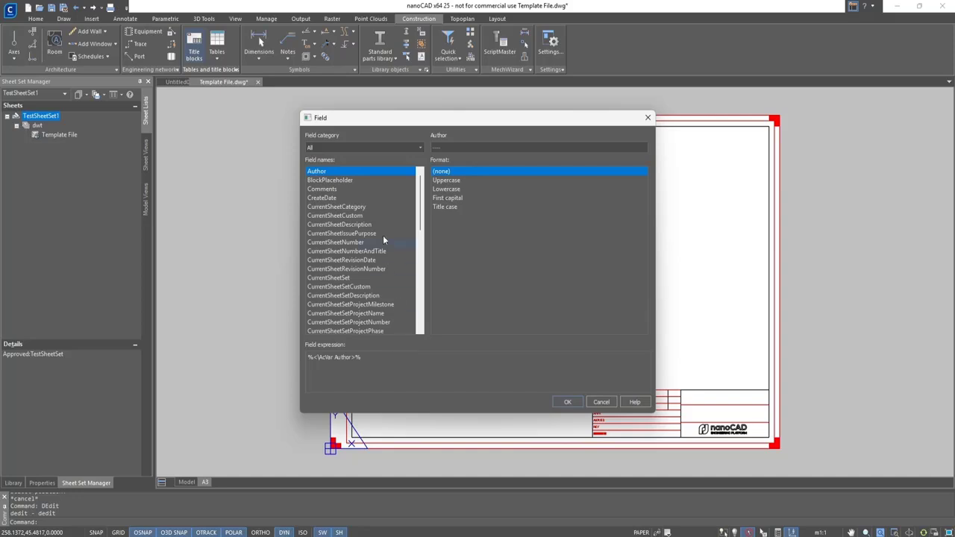
pyautogui.click(382, 148)
pyautogui.click(348, 197)
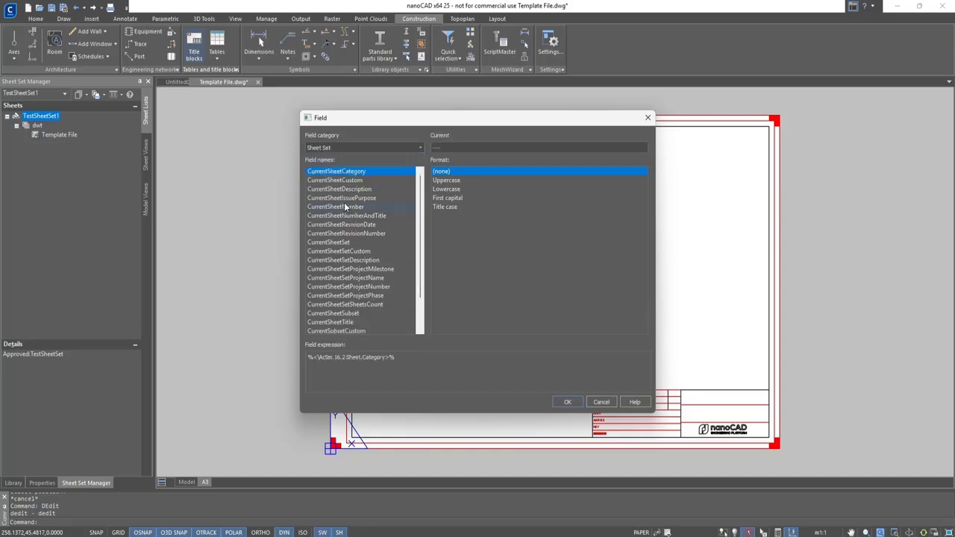
pyautogui.click(346, 180)
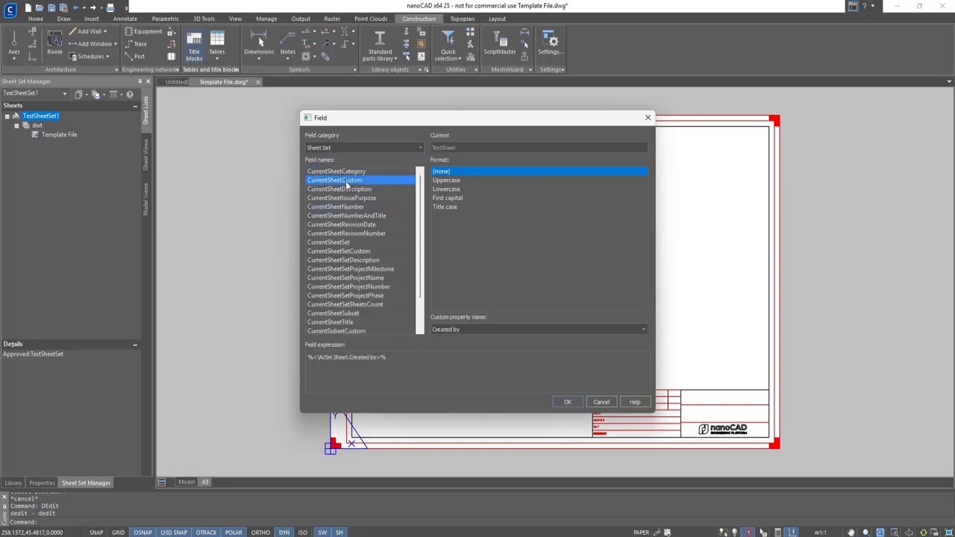
pyautogui.click(568, 403)
# - Insert a CurrentSubsetCustom field for the "Checked" property in the stamp's CHECK cell
pyautogui.rightClick(377, 253)
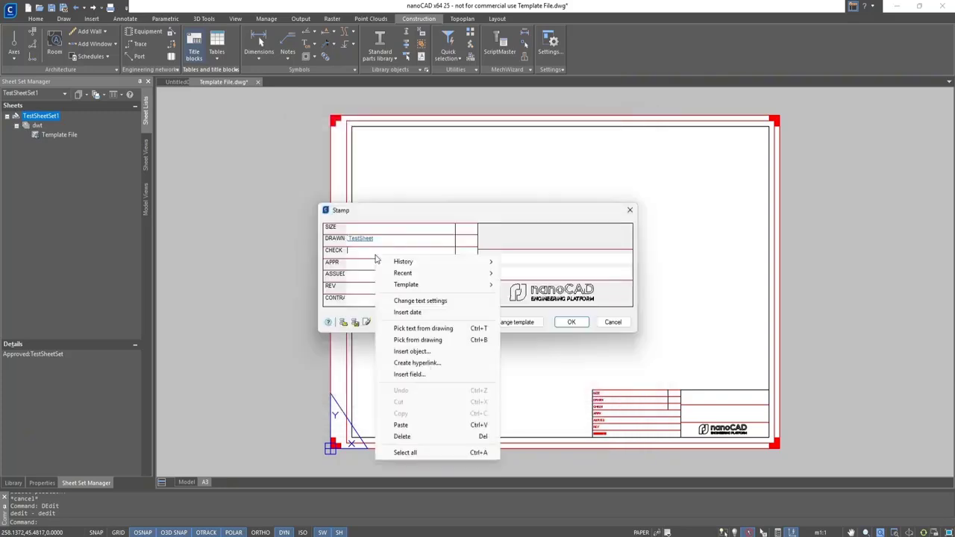
pyautogui.click(421, 375)
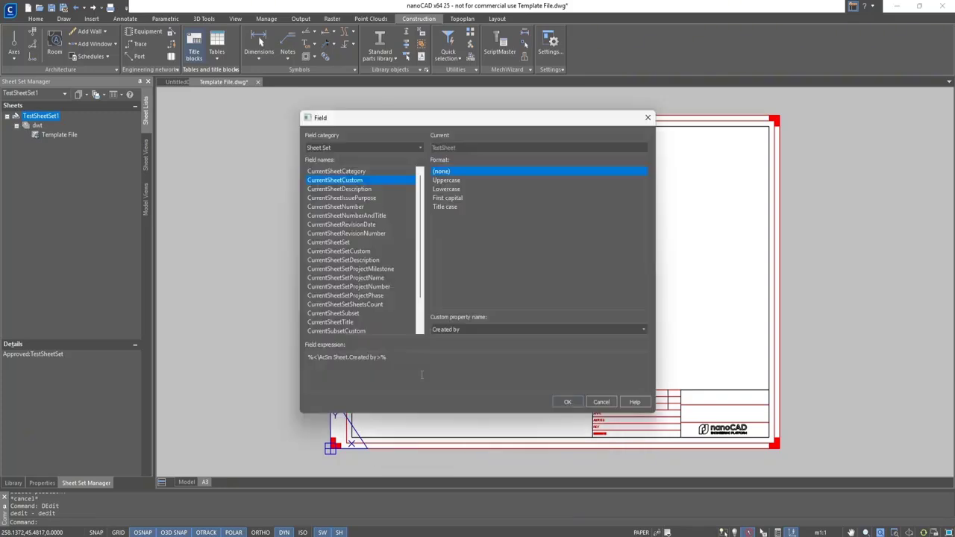
pyautogui.click(363, 329)
pyautogui.click(568, 403)
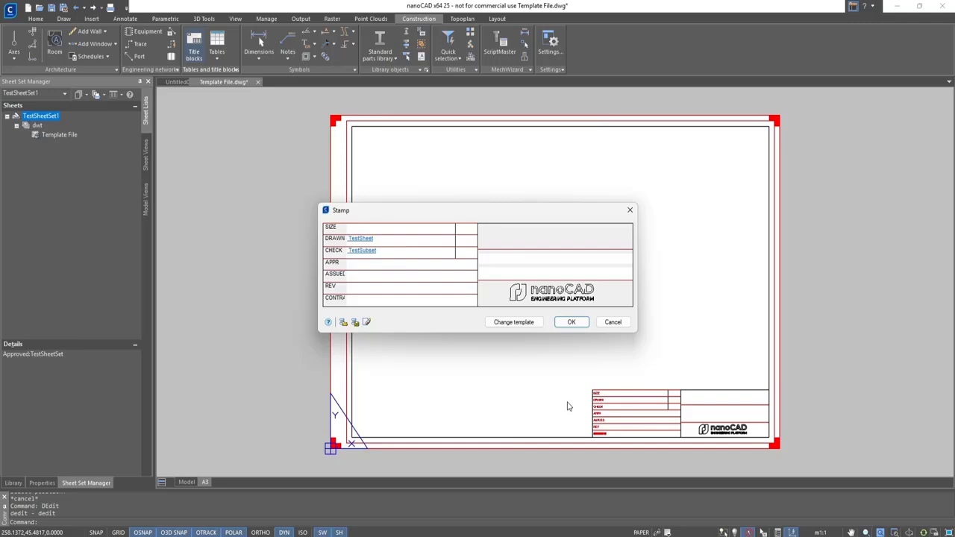
# - Insert a Sheet Set field for TestSheetSet1's "Approved" property in the APPR cell and save the stamp
pyautogui.rightClick(362, 263)
pyautogui.click(422, 375)
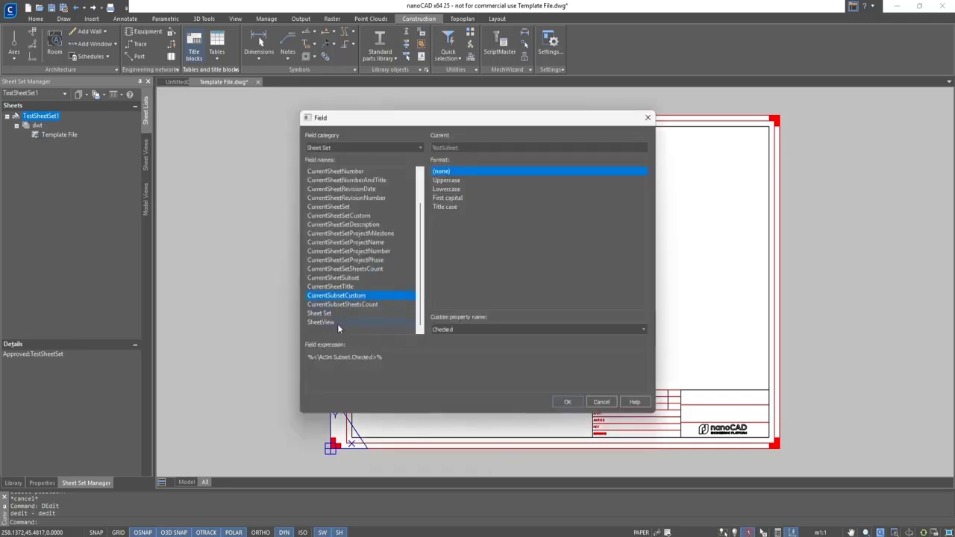
pyautogui.click(329, 314)
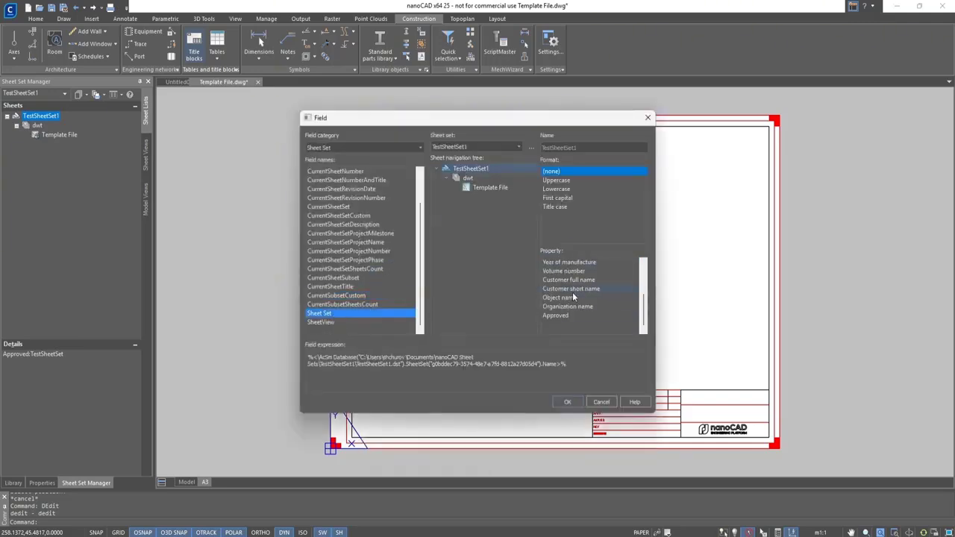
pyautogui.click(567, 315)
pyautogui.click(567, 402)
pyautogui.click(571, 322)
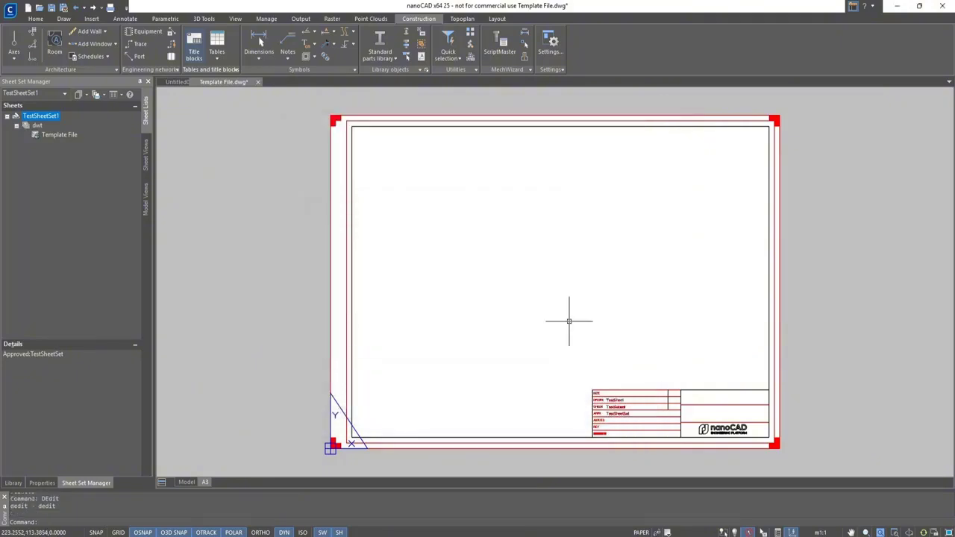
# - Copy the A3 layout as a new layout named A2
pyautogui.rightClick(204, 483)
pyautogui.click(232, 364)
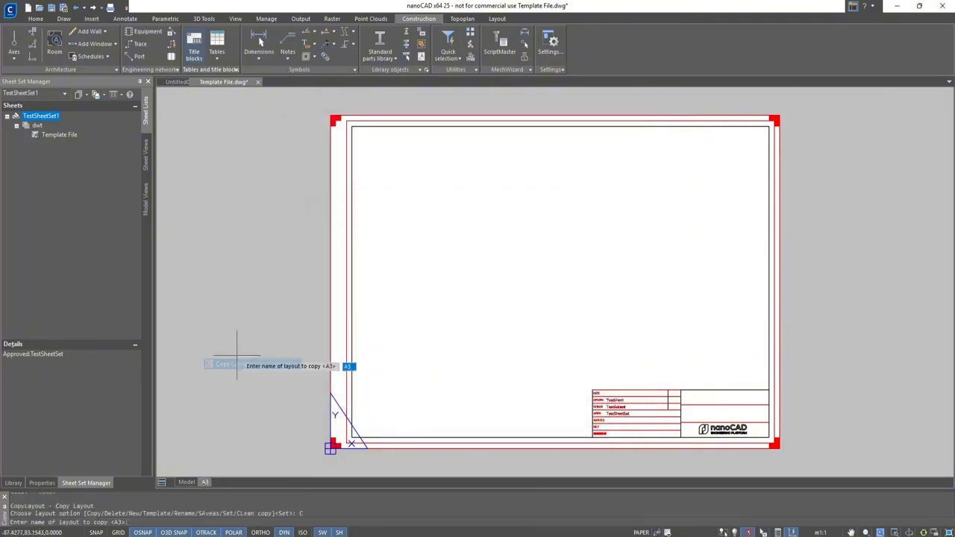
pyautogui.press('Return')
pyautogui.write('A2')
pyautogui.press('Return')
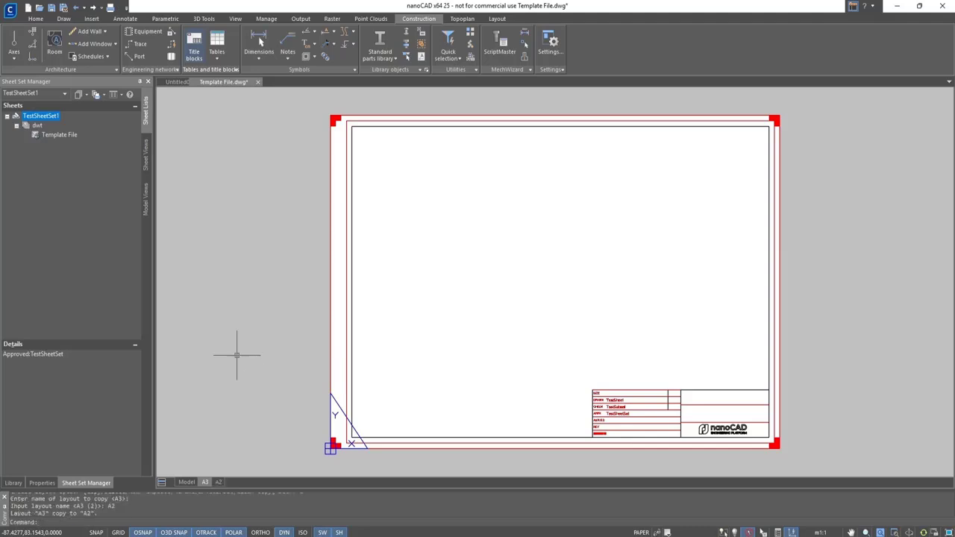
# - Set the A2 layout's paper size to ISO A2 and apply it to the layout without plotting
pyautogui.hotkey('ctrl', 'p')
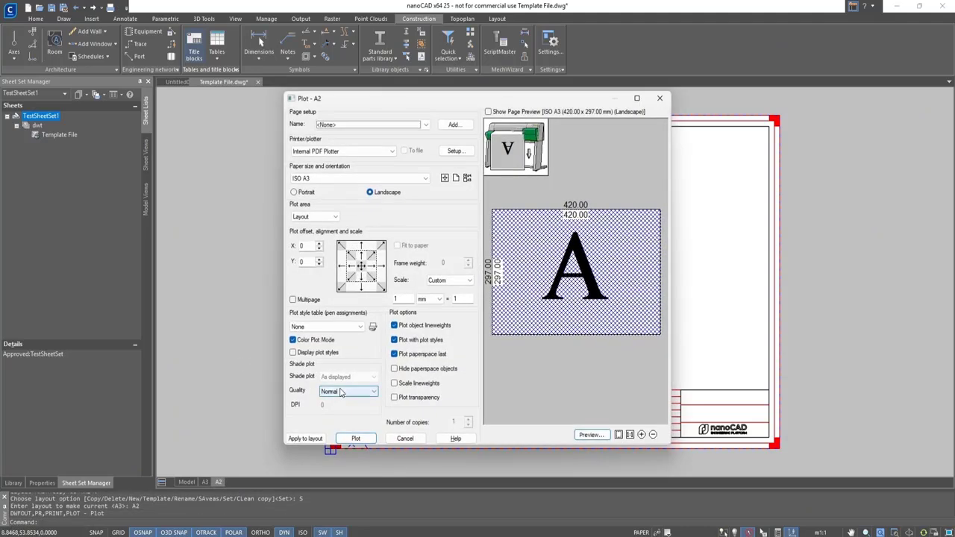
pyautogui.click(336, 179)
pyautogui.click(311, 250)
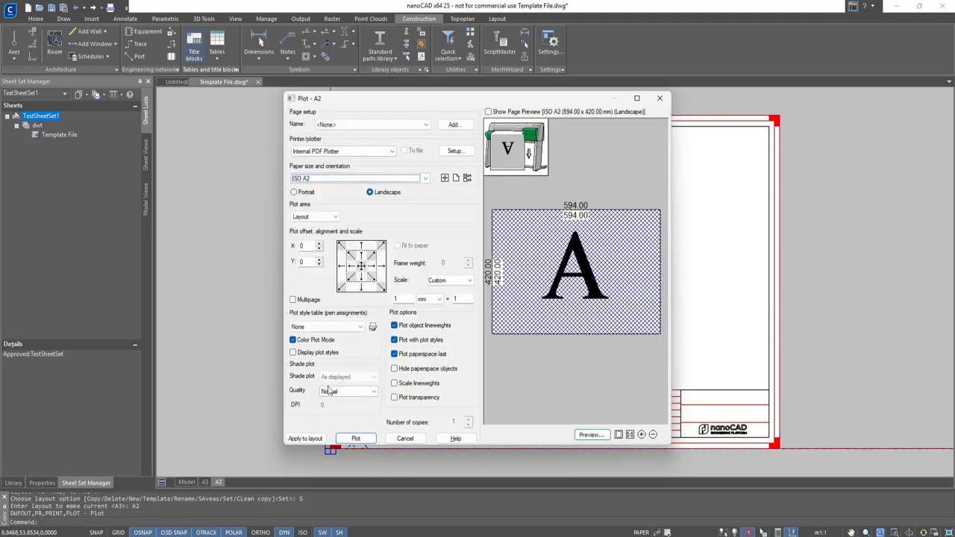
pyautogui.click(306, 439)
pyautogui.click(406, 438)
# - Change the drawing frame's format on the A2 layout so it fills the A2 sheet
pyautogui.scroll(-2, 569, 287)
pyautogui.click(702, 181)
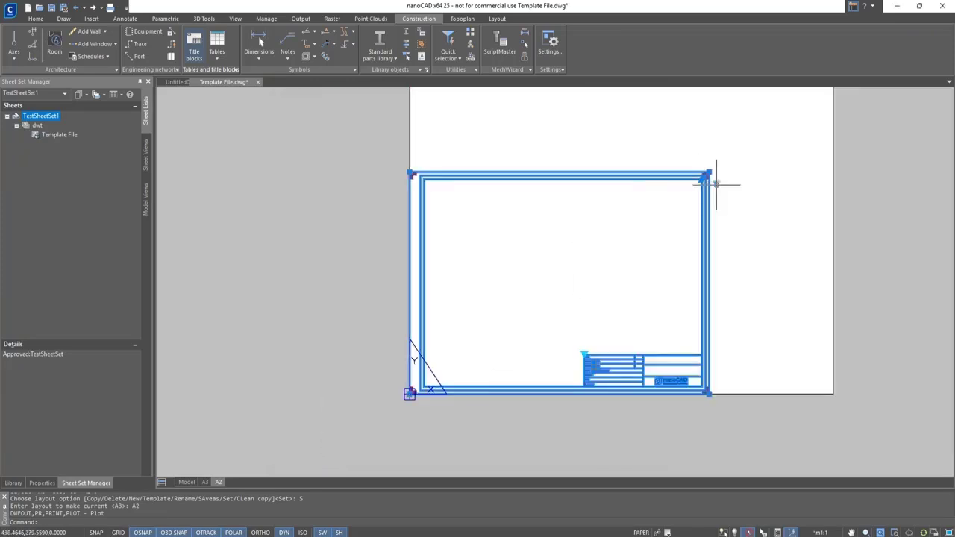
pyautogui.click(717, 184)
pyautogui.click(725, 212)
pyautogui.press('Escape')
# - Stretch the viewport on the A2 layout to the upper-right corner of the enlarged frame
pyautogui.click(721, 211)
pyautogui.click(699, 178)
pyautogui.moveTo(700, 177); pyautogui.dragTo(612, 247, button='middle')
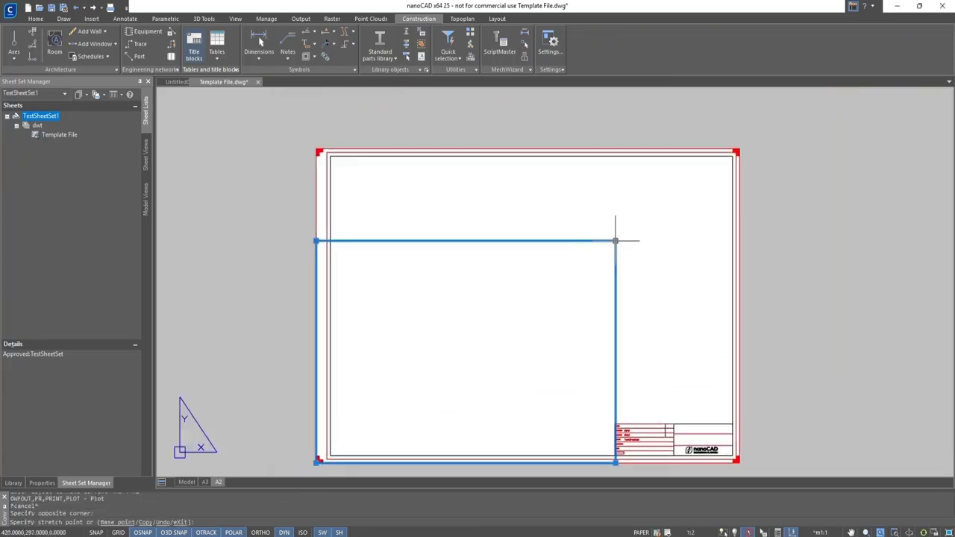
pyautogui.click(617, 239)
pyautogui.click(737, 152)
pyautogui.press('Escape')
# - Copy the A2 layout as a new layout named A1
pyautogui.rightClick(220, 485)
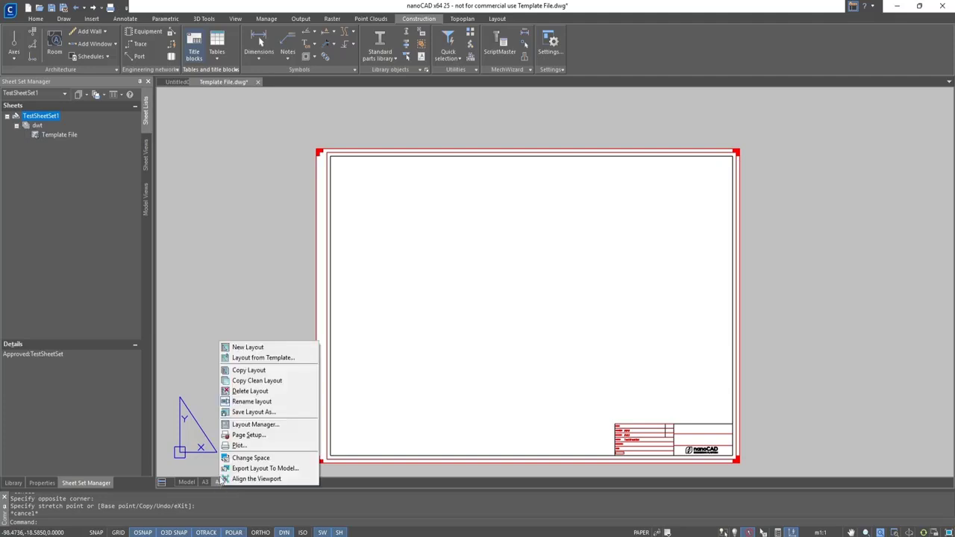
pyautogui.click(258, 367)
pyautogui.press('Return')
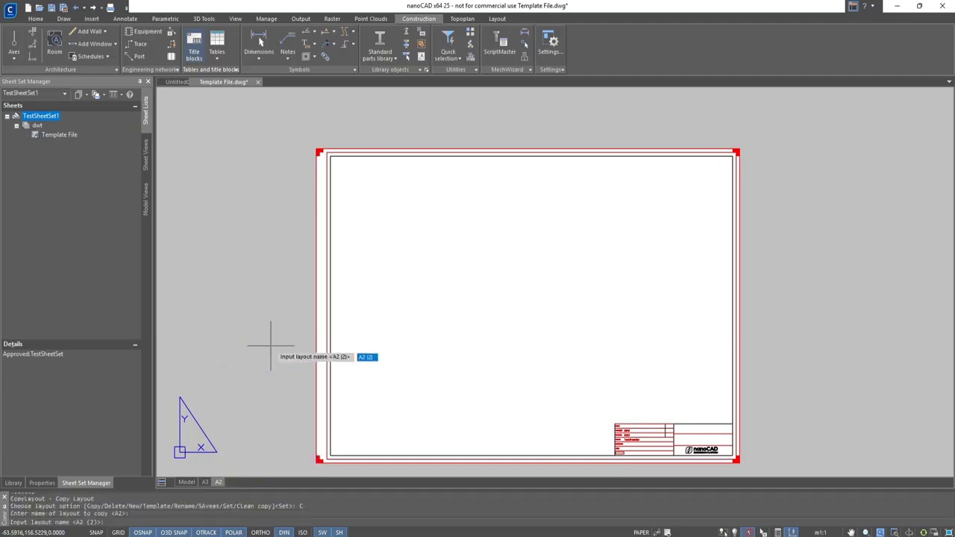
pyautogui.write('a1')
pyautogui.press('Return')
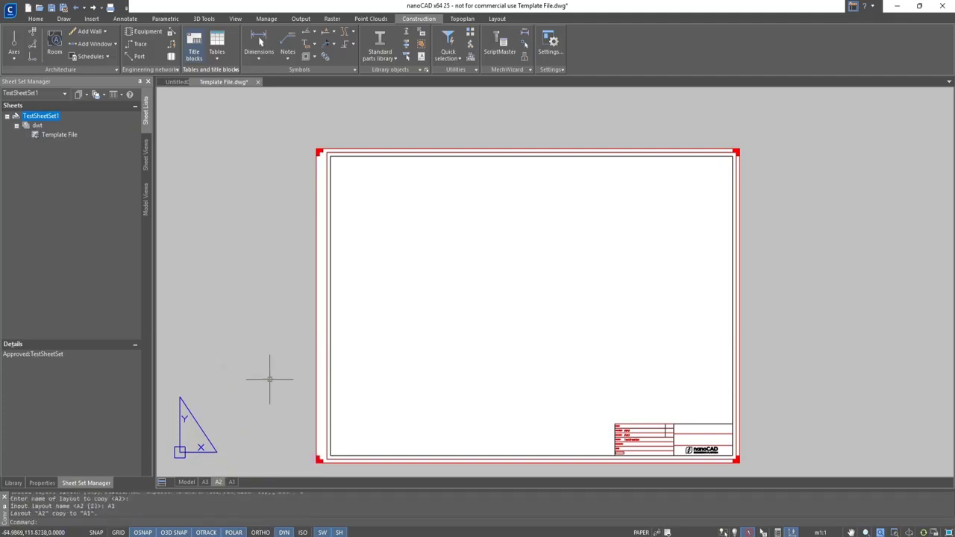
# - Set the A1 layout's paper size to ISO A1 and apply it to the layout without plotting
pyautogui.click(364, 179)
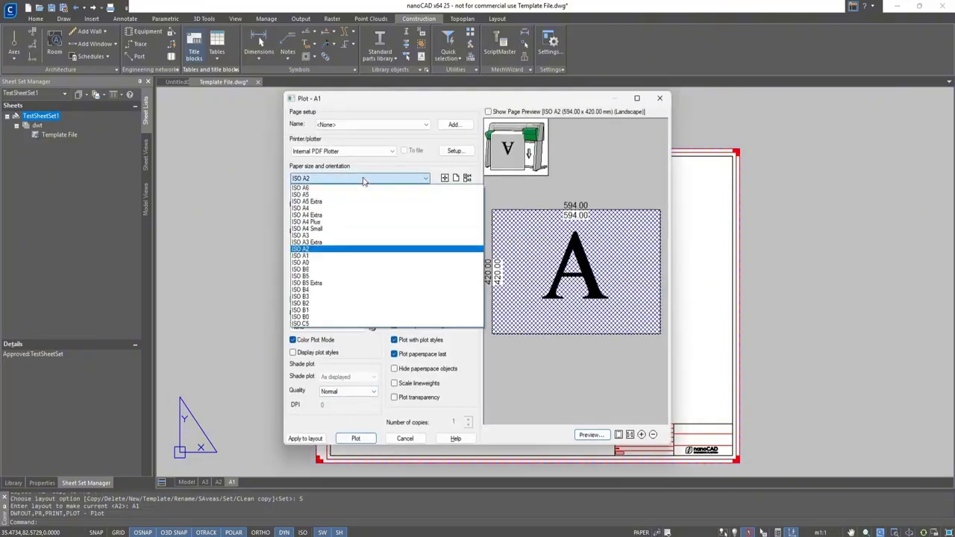
pyautogui.click(351, 253)
pyautogui.click(313, 439)
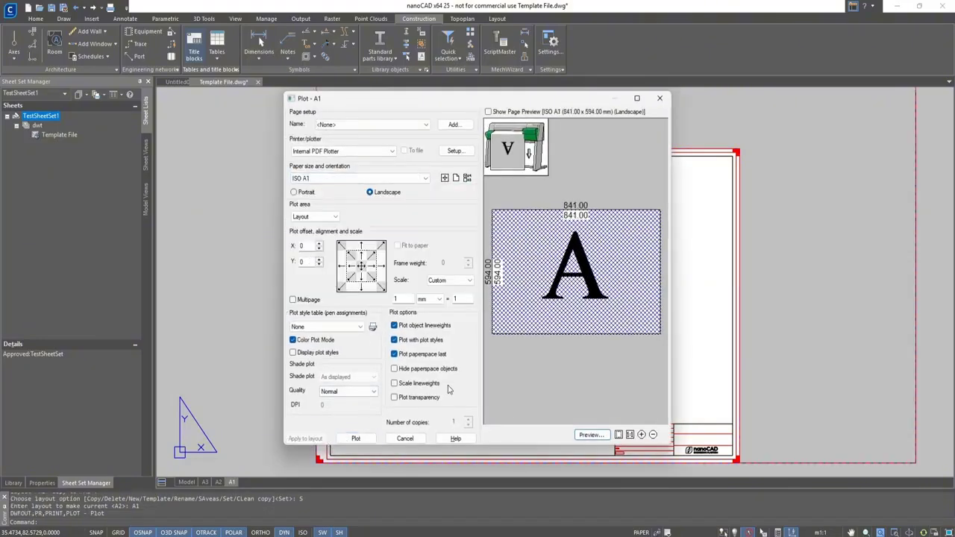
pyautogui.click(659, 99)
# - Change the drawing frame's format on the A1 layout so it fills the A1 sheet
pyautogui.click(635, 222)
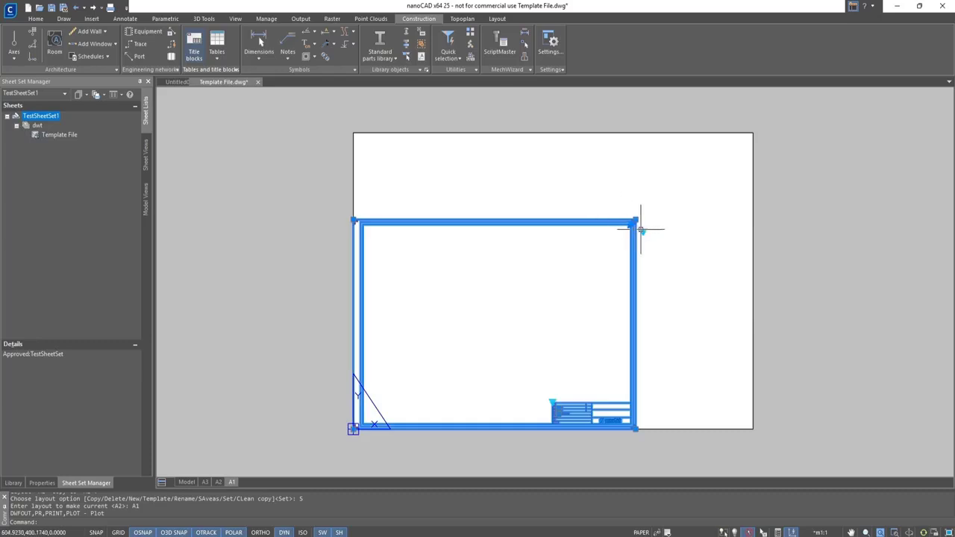
pyautogui.click(643, 233)
pyautogui.click(655, 250)
pyautogui.press('Escape')
# - Stretch the viewport on the A1 layout to the upper-right corner of the enlarged frame
pyautogui.click(653, 241)
pyautogui.click(619, 208)
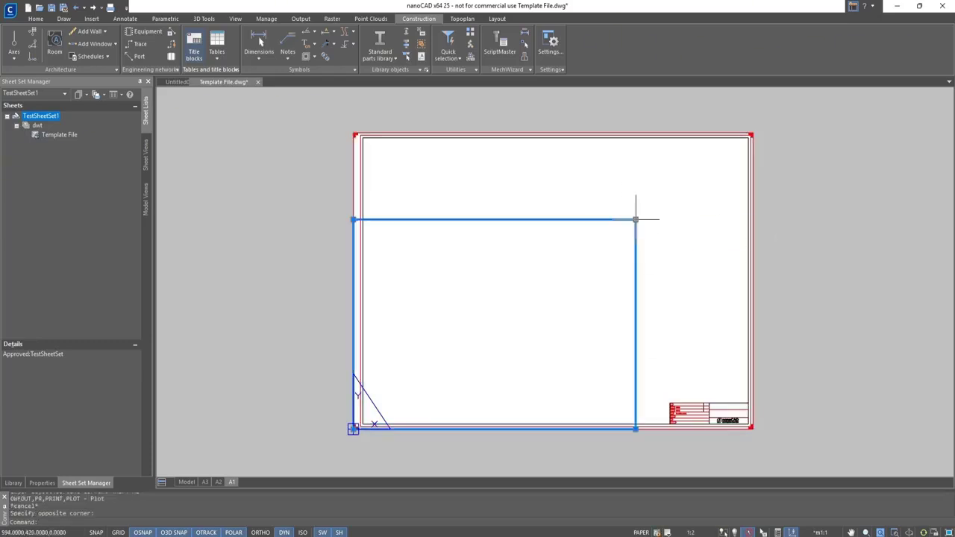
pyautogui.click(635, 220)
pyautogui.click(753, 134)
pyautogui.press('Escape')
pyautogui.scroll(5, 685, 394)
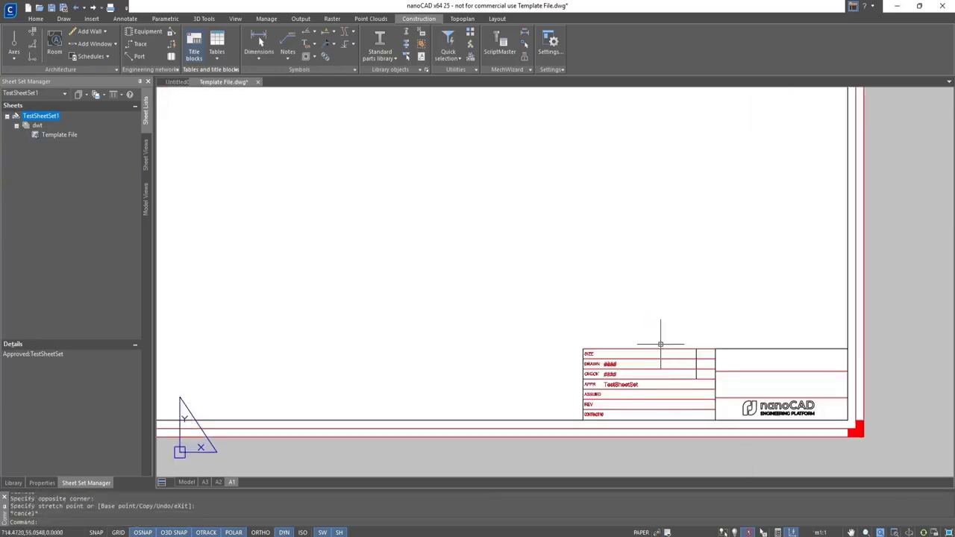
# - Save the drawing, and also save it as the drawing template Template File.dwt in the sheet set's dwt folder
pyautogui.hotkey('ctrl', 's')
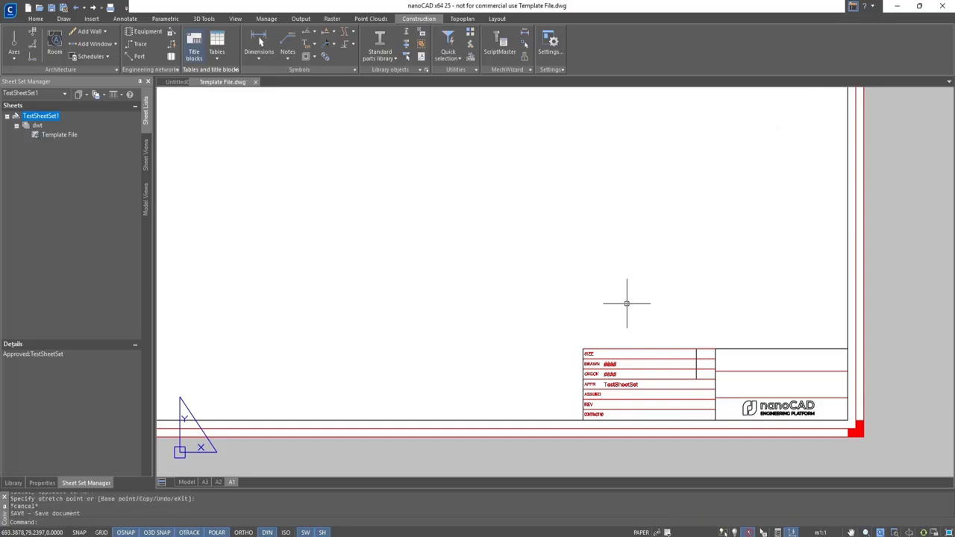
pyautogui.hotkey('ctrl', 'shift', 's')
pyautogui.click(555, 374)
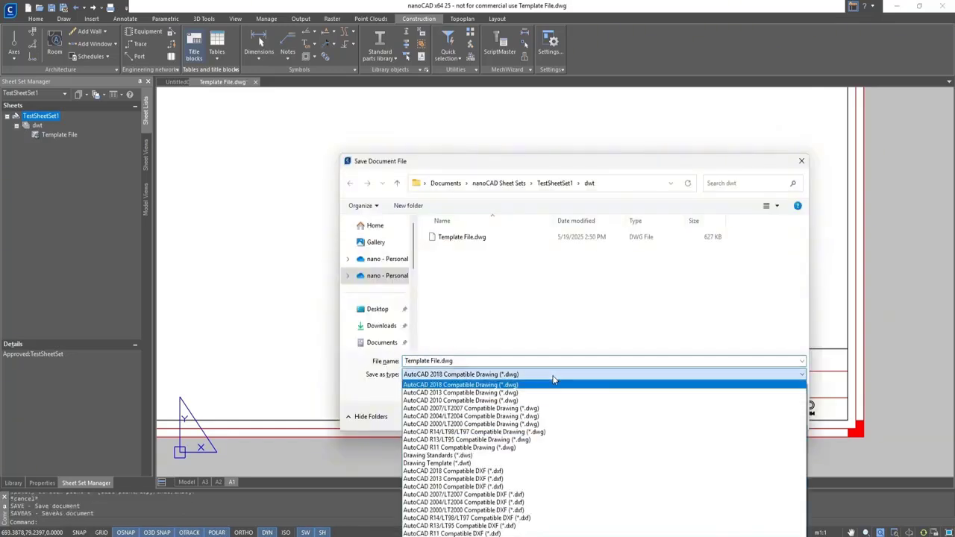
pyautogui.click(532, 464)
pyautogui.click(735, 417)
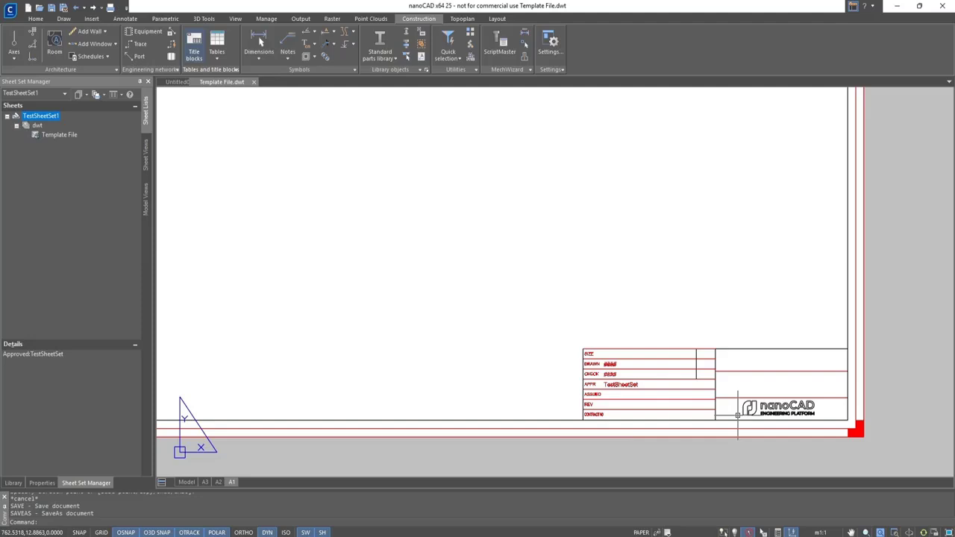
pyautogui.press('Escape')
pyautogui.press('Escape')
pyautogui.press('Escape')
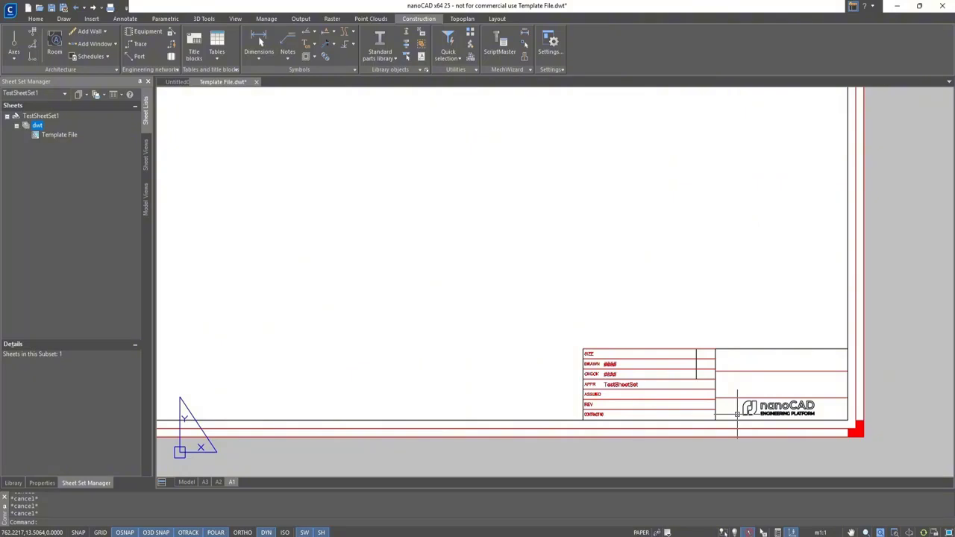
# - Start a new subset named dwg under TestSheetSet1 with Create Folder Hierarchy set to Yes
pyautogui.click(40, 117)
pyautogui.rightClick(37, 116)
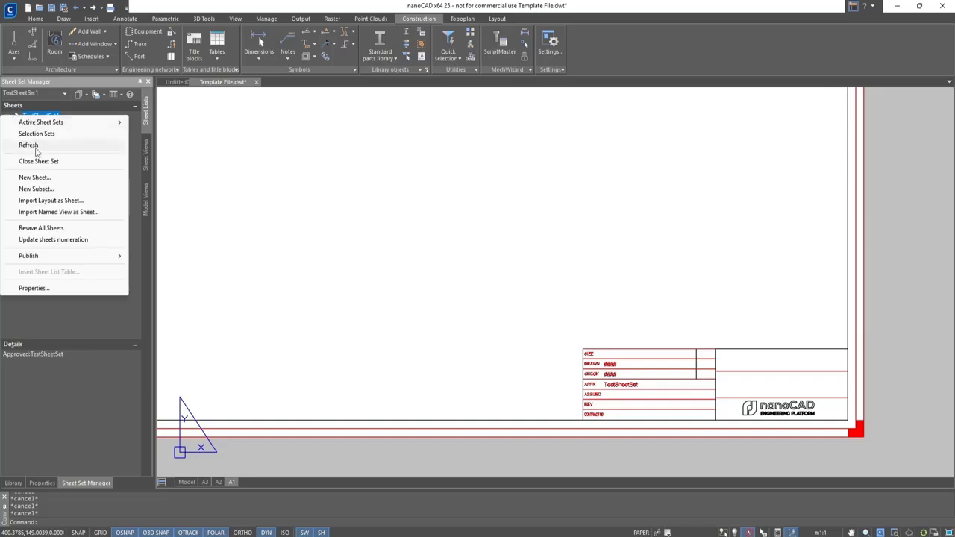
pyautogui.click(43, 188)
pyautogui.click(287, 252)
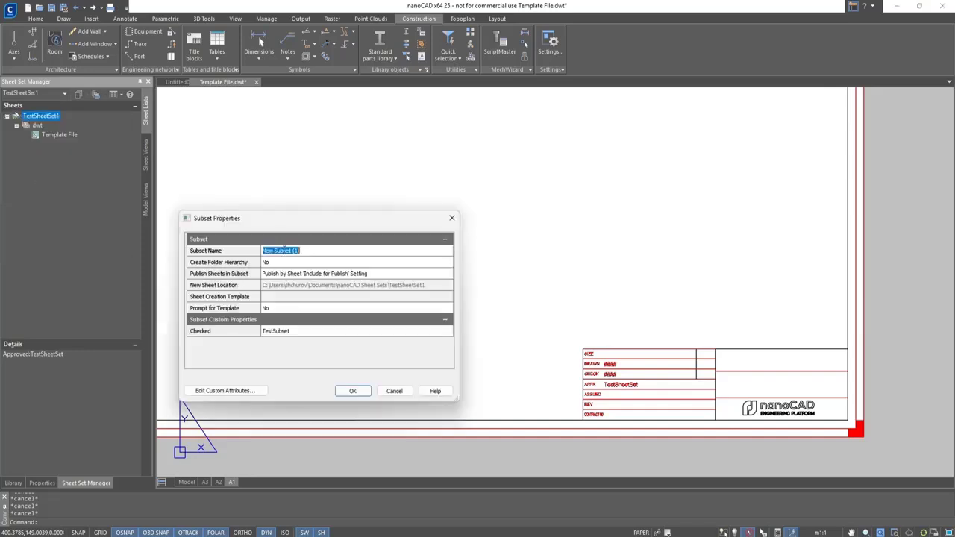
pyautogui.write('dwg')
pyautogui.click(287, 265)
pyautogui.click(280, 284)
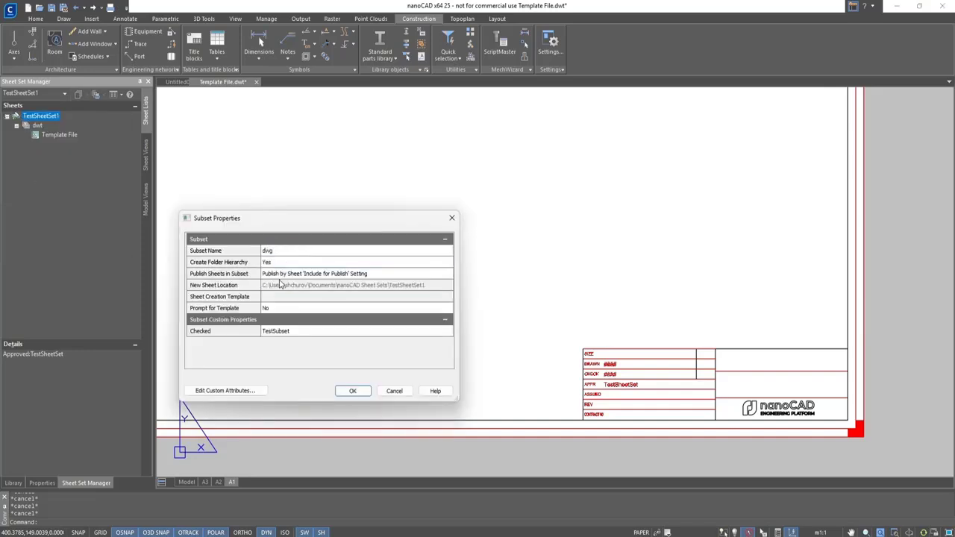
# - Assign layout A3 of Template File.dwt as the dwg subset's sheet creation template, set Prompt for Template to Yes and create the subset
pyautogui.click(293, 296)
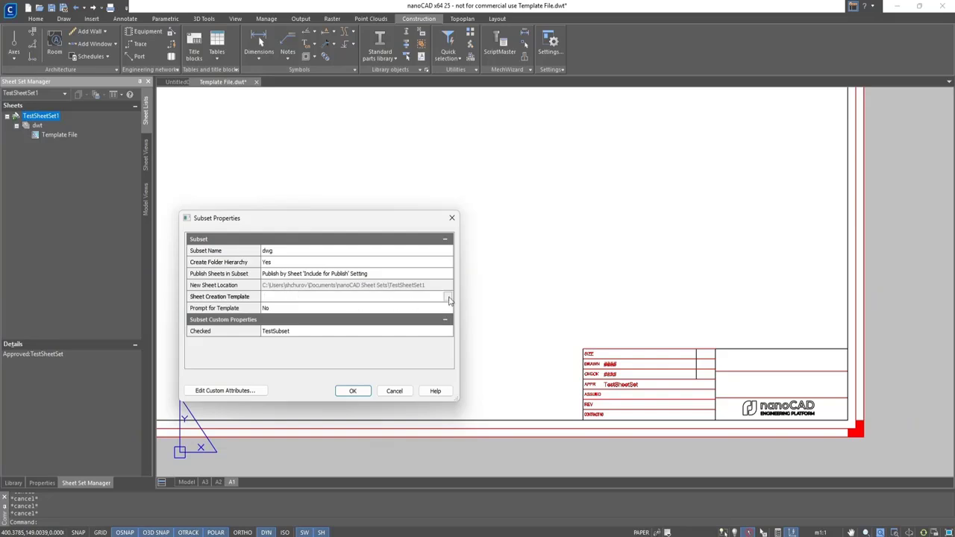
pyautogui.click(448, 298)
pyautogui.click(587, 229)
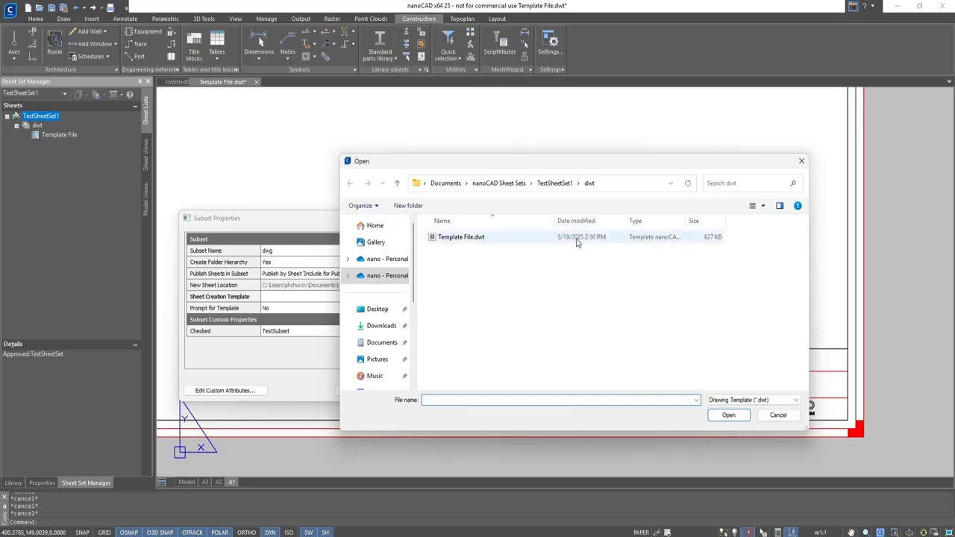
pyautogui.doubleClick(577, 240)
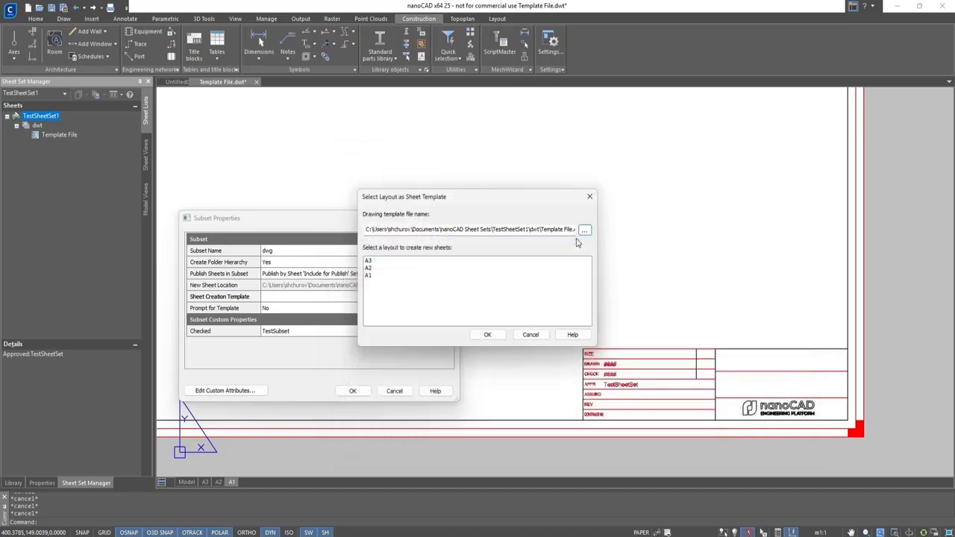
pyautogui.click(369, 261)
pyautogui.click(488, 334)
pyautogui.click(447, 308)
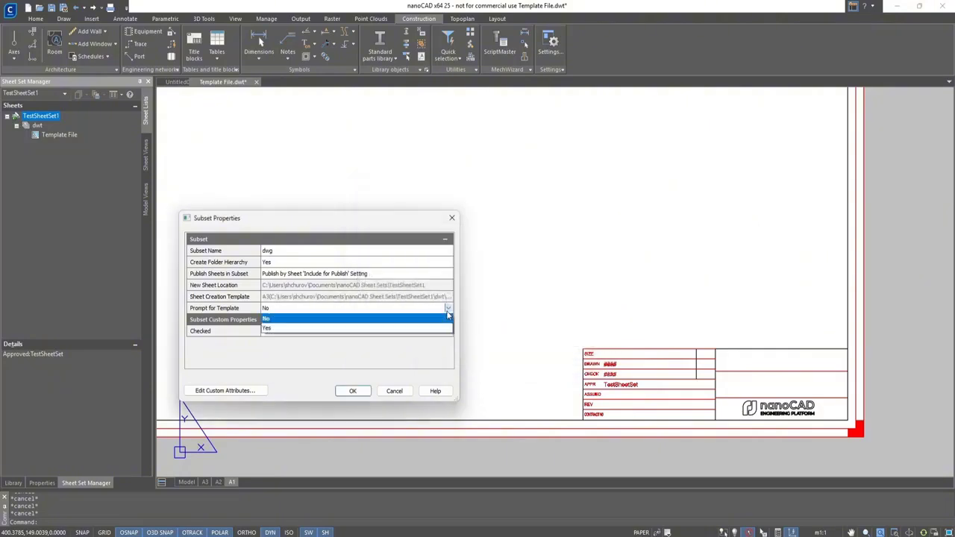
pyautogui.click(434, 327)
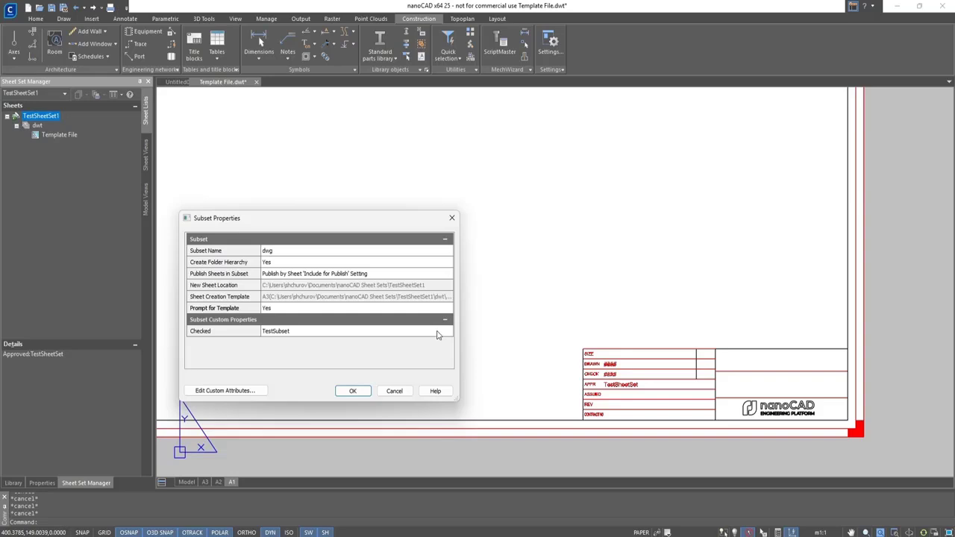
pyautogui.click(353, 391)
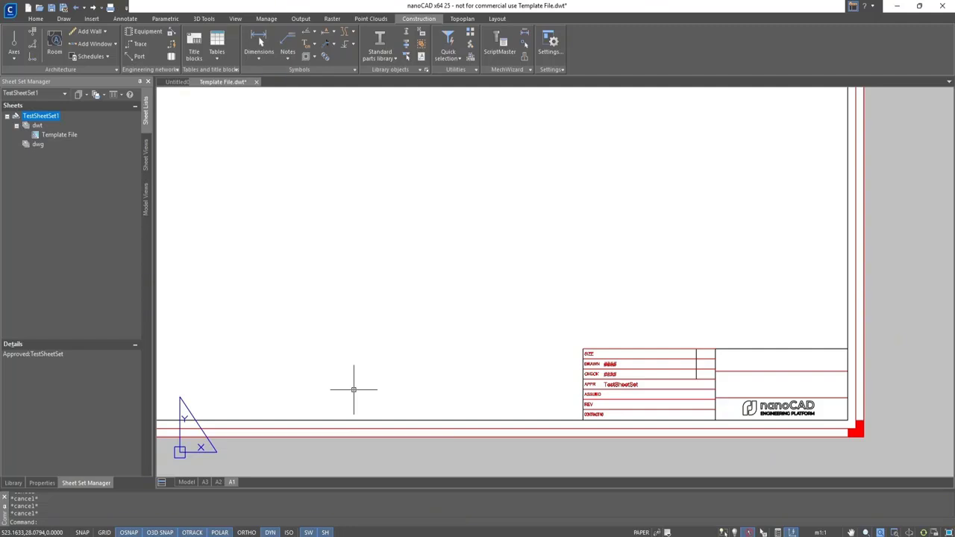
# - Save and close Template File.dwt, and close the TestSheetSet1 sheet set
pyautogui.hotkey('ctrl', 's')
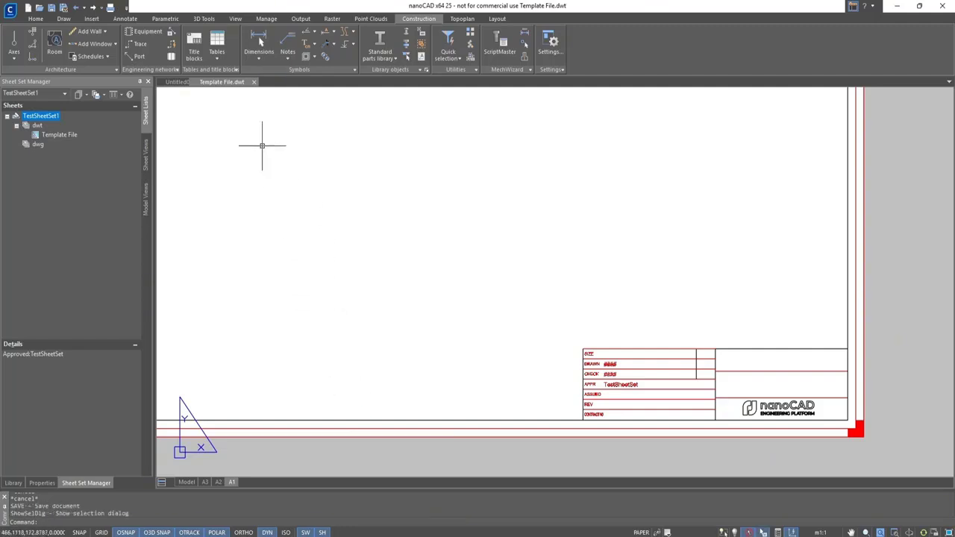
pyautogui.click(254, 81)
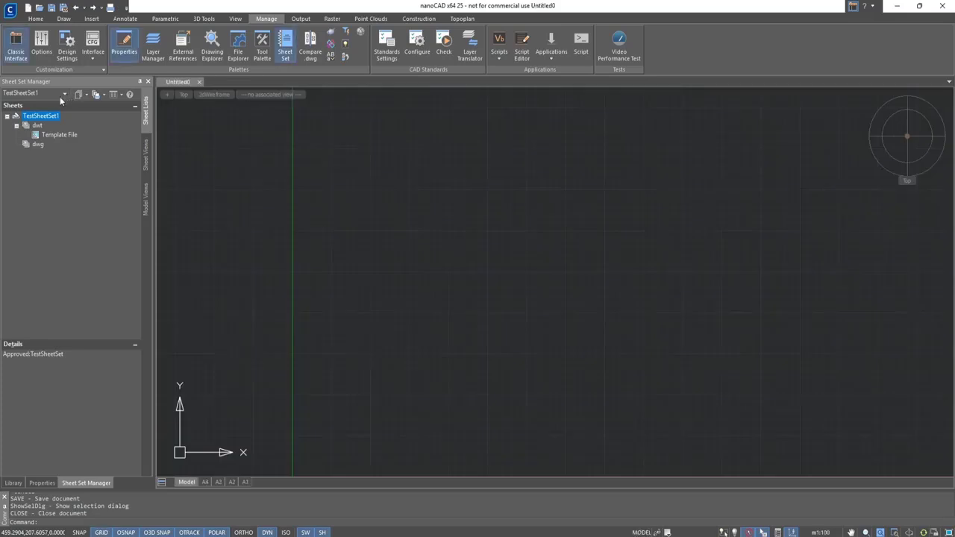
pyautogui.click(54, 95)
pyautogui.click(52, 165)
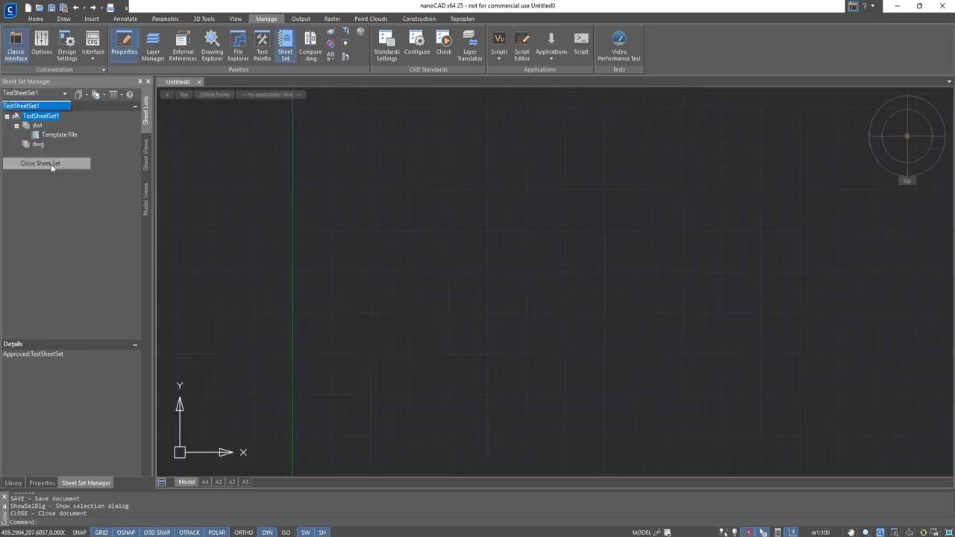
# - In the program options, set template usage for new documents to Choose from list
pyautogui.click(10, 10)
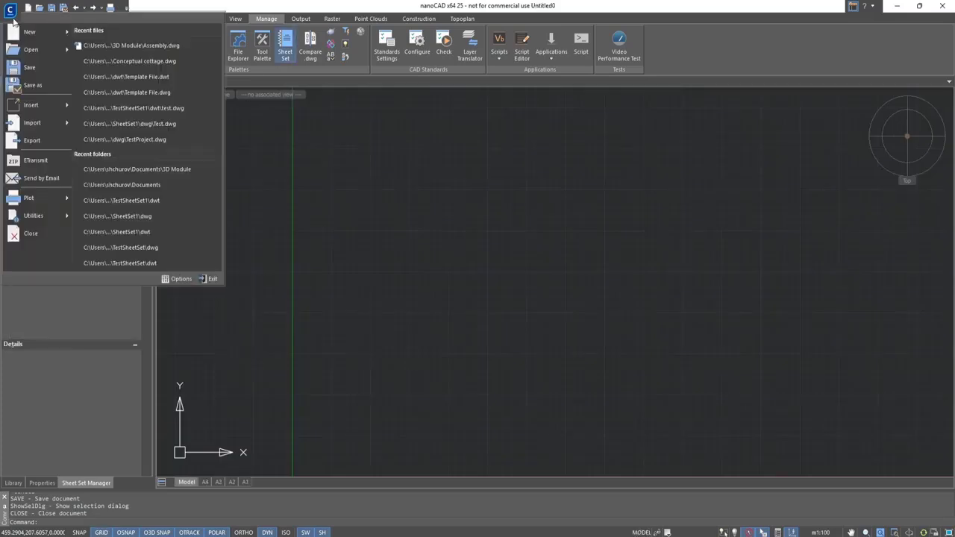
pyautogui.click(176, 279)
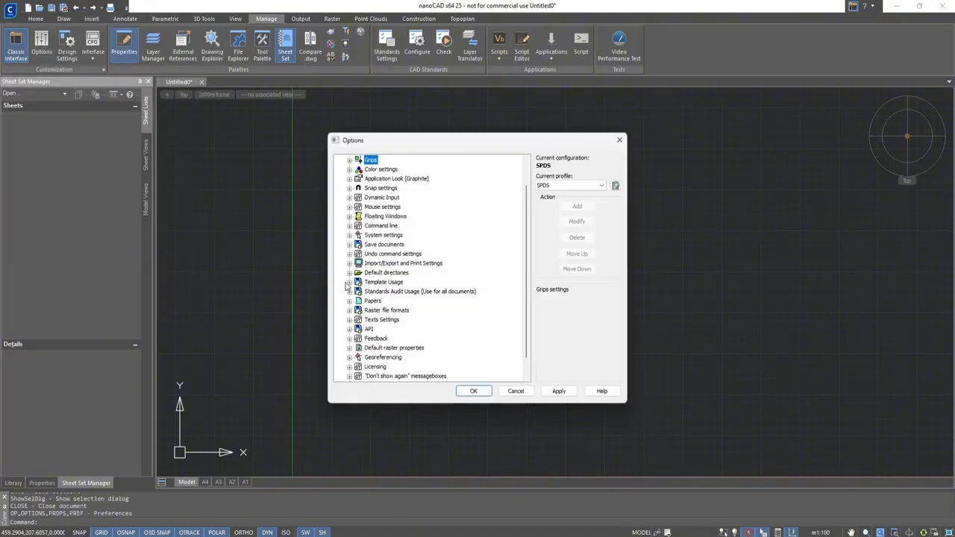
pyautogui.click(348, 282)
pyautogui.click(359, 292)
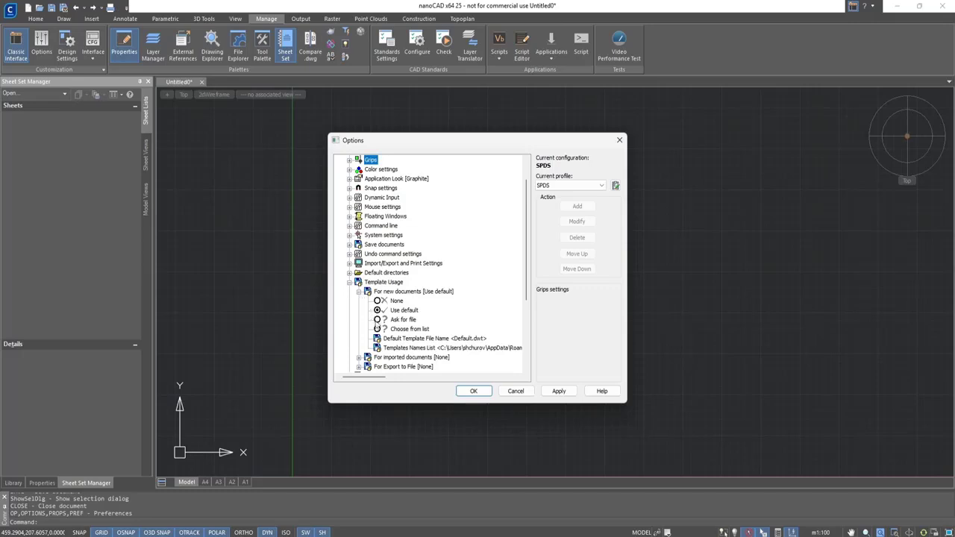
pyautogui.click(377, 329)
# - Fill Templates Names List with the template files from Default.dwt through Template File.dwt and apply the options
pyautogui.click(429, 348)
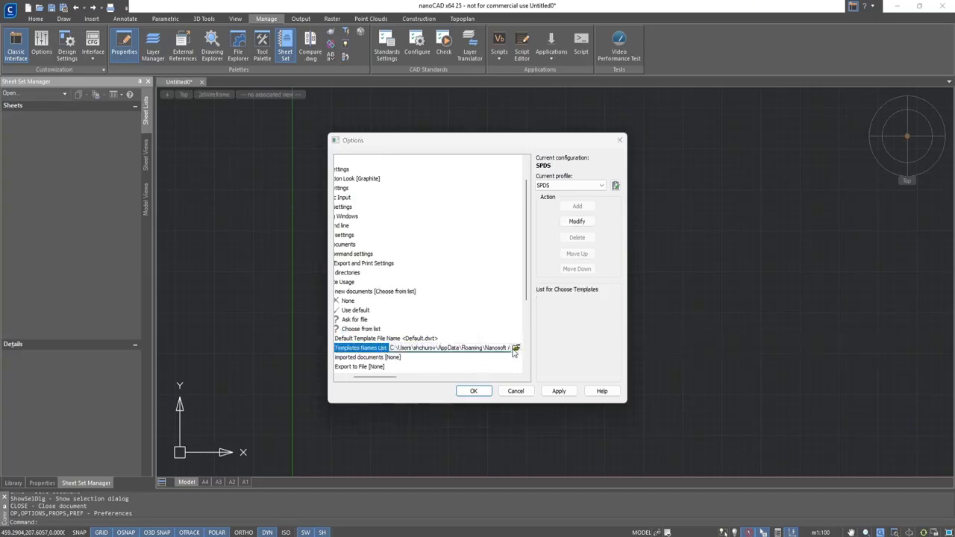
pyautogui.click(515, 349)
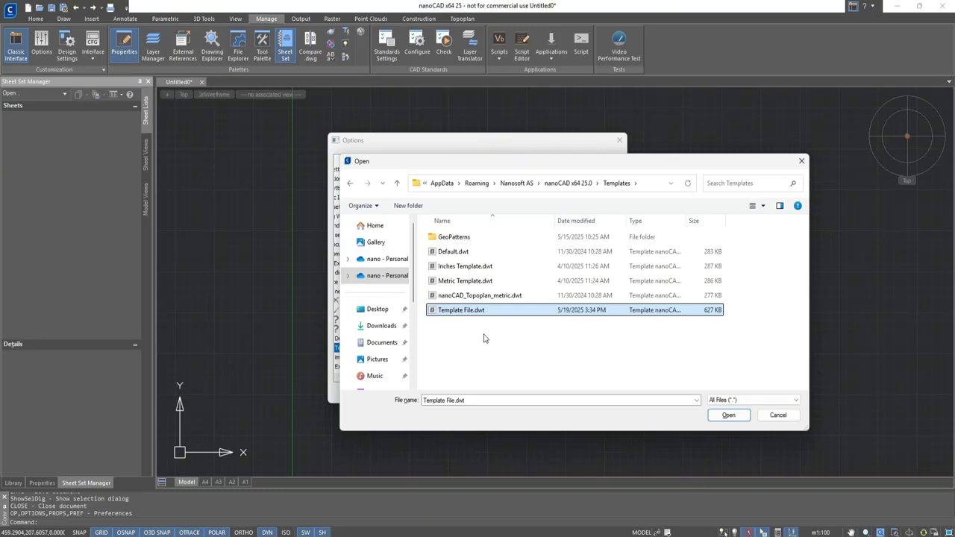
pyautogui.moveTo(483, 339); pyautogui.dragTo(451, 252)
pyautogui.click(729, 414)
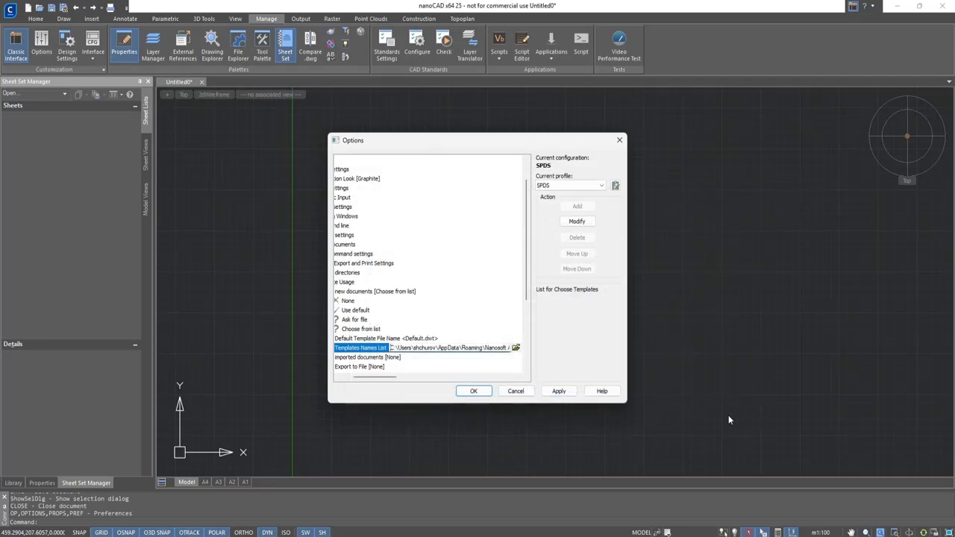
pyautogui.click(559, 391)
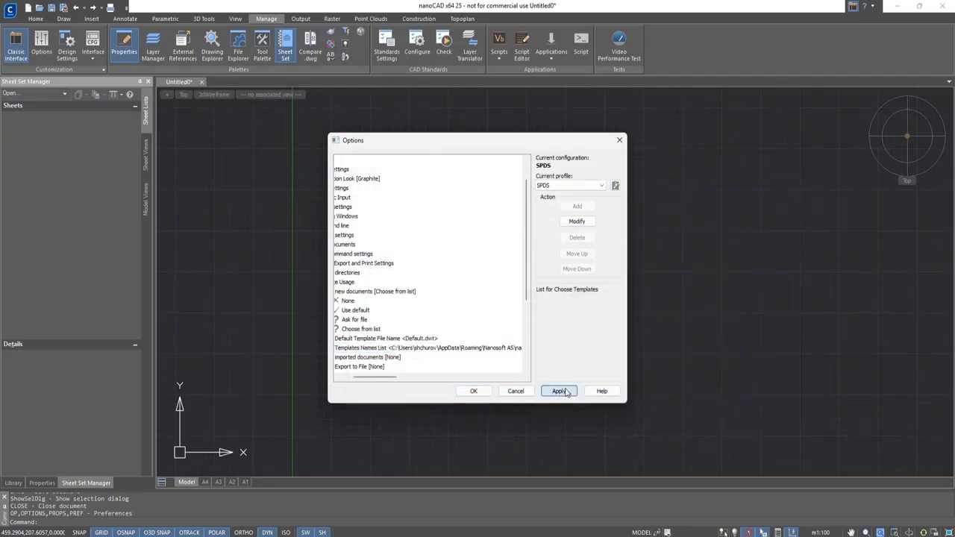
pyautogui.click(473, 392)
# - Create a new drawing from the Template File.dwt template
pyautogui.hotkey('ctrl', 'n')
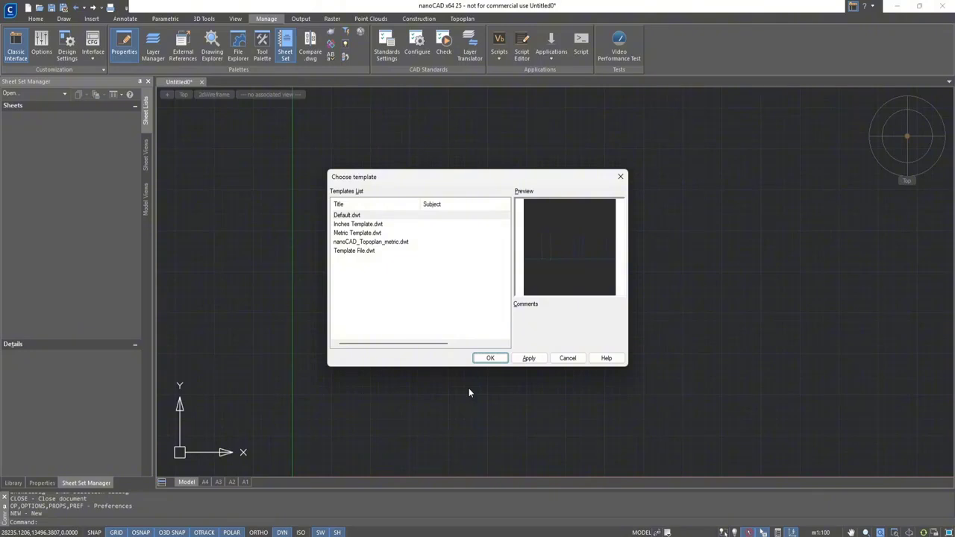
pyautogui.click(366, 254)
pyautogui.click(486, 360)
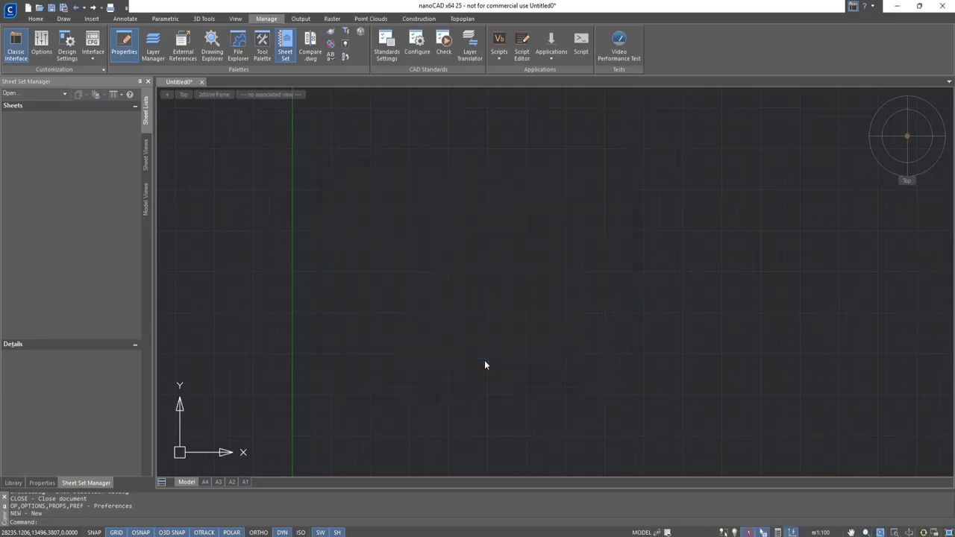
pyautogui.click(35, 20)
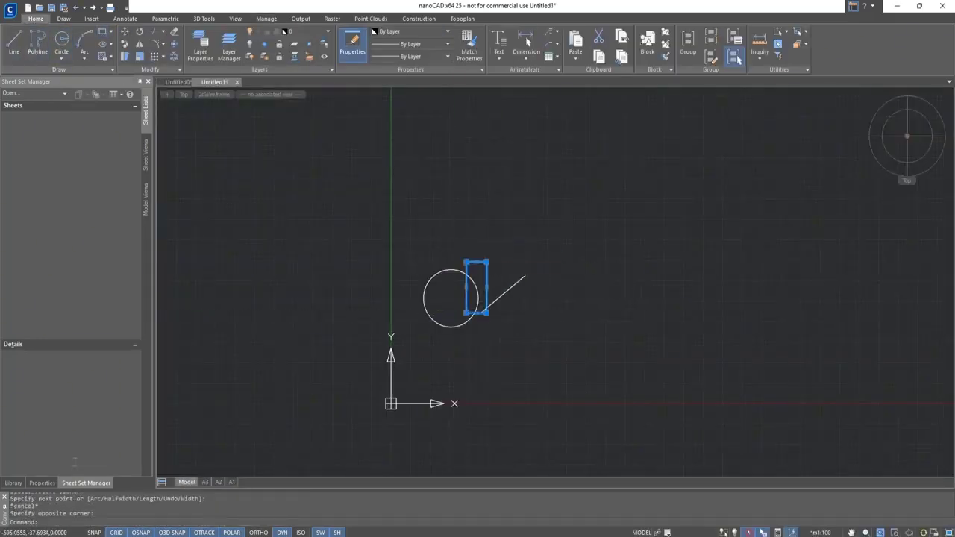
# - Change the rectangle's color to red and the slanted line's color to blue
pyautogui.click(42, 483)
pyautogui.click(112, 141)
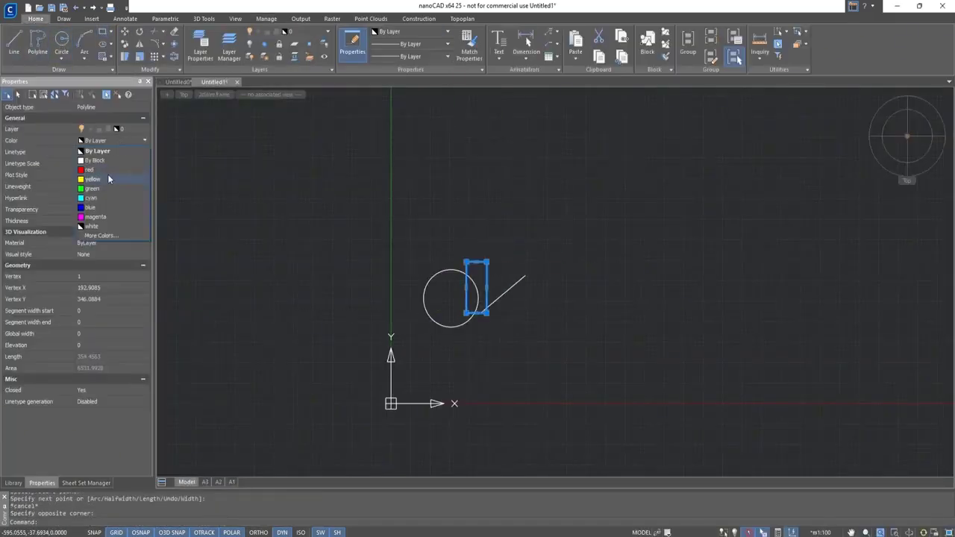
pyautogui.click(91, 171)
pyautogui.click(514, 287)
pyautogui.click(112, 141)
pyautogui.click(91, 208)
pyautogui.press('Escape')
# - On the A3 layout, activate the viewport, enlarge and recenter the shapes inside it, and return to paper space
pyautogui.click(205, 482)
pyautogui.doubleClick(561, 294)
pyautogui.scroll(2, 449, 317)
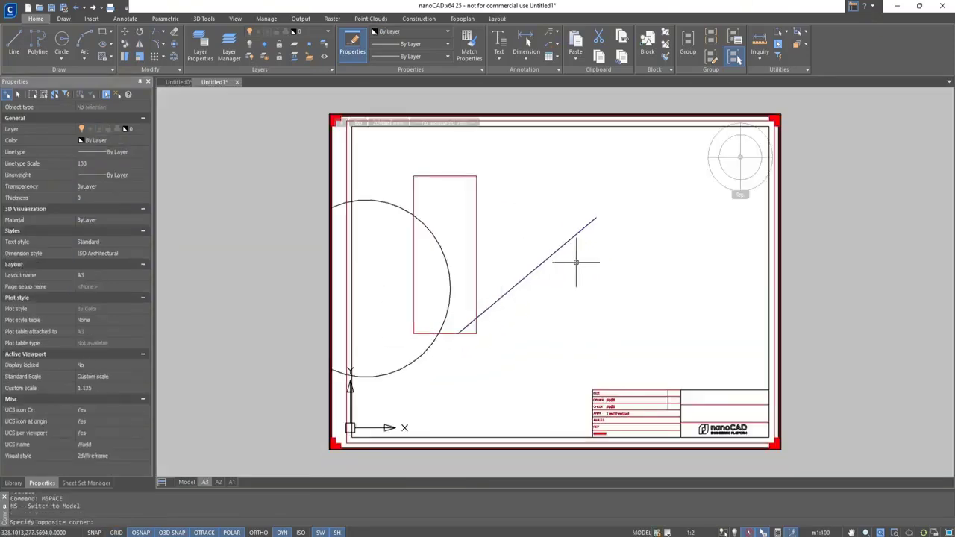
pyautogui.moveTo(576, 263); pyautogui.dragTo(702, 255, button='middle')
pyautogui.doubleClick(284, 433)
# - On the A2 layout, activate the viewport, reduce the view of the shapes inside it, and return to paper space
pyautogui.click(218, 482)
pyautogui.doubleClick(576, 248)
pyautogui.scroll(-1, 575, 247)
pyautogui.doubleClick(269, 440)
# - On the A1 layout, activate the viewport, zoom its view out so the shapes fit the frame, and return to paper space
pyautogui.click(232, 482)
pyautogui.doubleClick(668, 241)
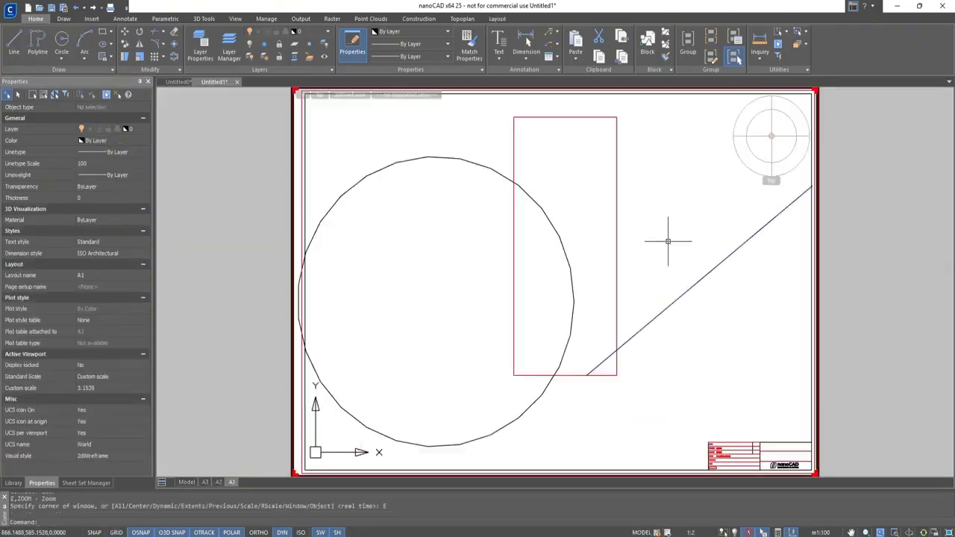
pyautogui.scroll(-2, 668, 242)
pyautogui.doubleClick(933, 288)
# - Save the drawing as "my drawing" in TestSheetSet1's dwg folder in AutoCAD 2018 Compatible Drawing format
pyautogui.hotkey('ctrl', 'shift', 's')
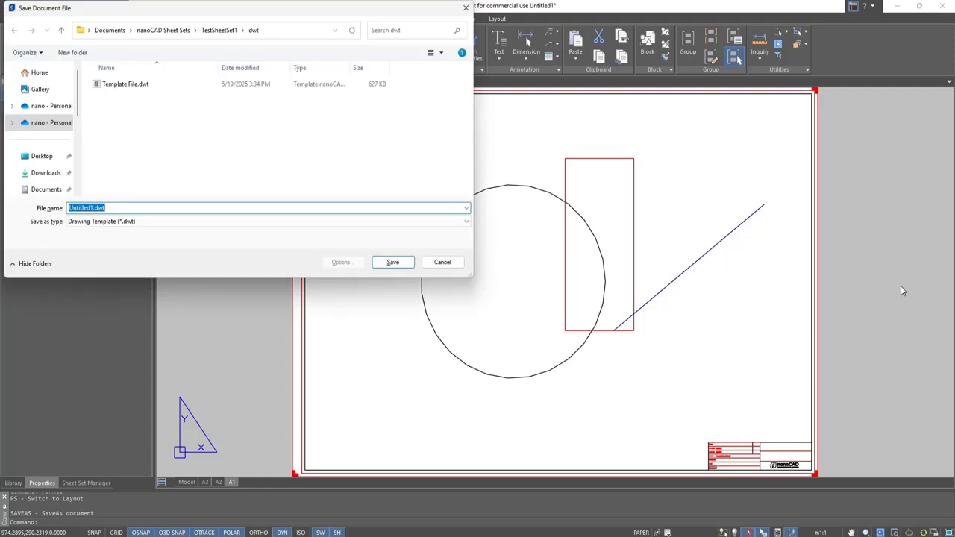
pyautogui.click(216, 31)
pyautogui.doubleClick(108, 85)
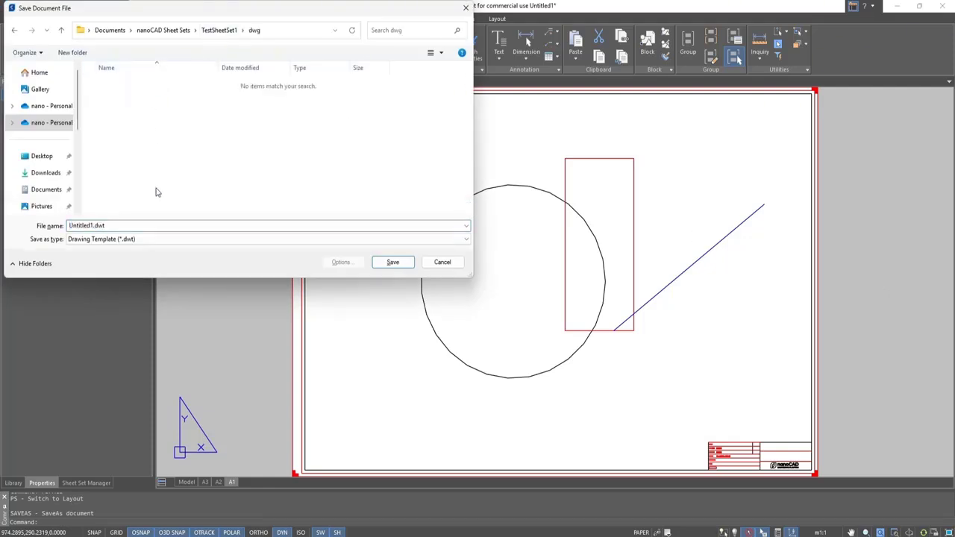
pyautogui.click(122, 241)
pyautogui.click(123, 252)
pyautogui.click(122, 226)
pyautogui.write('my d')
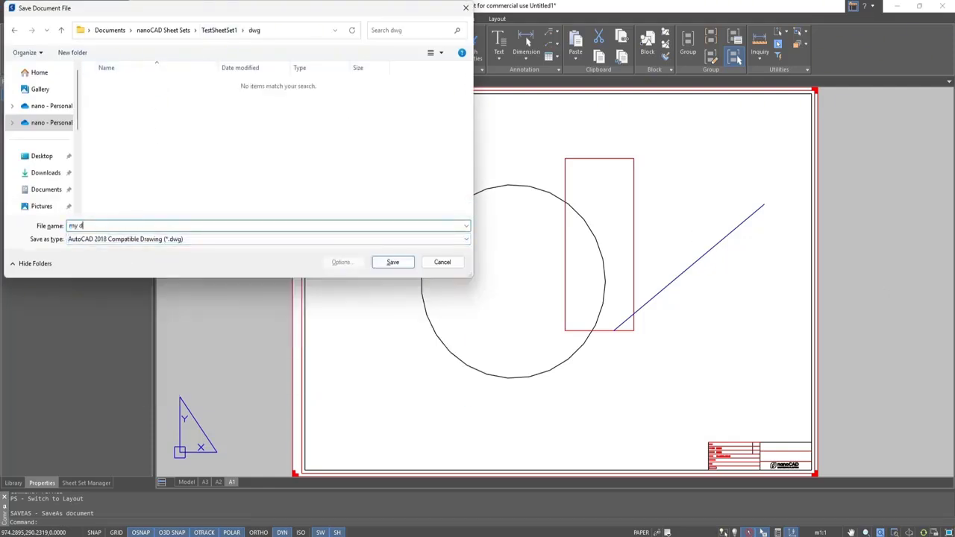
pyautogui.write('rawing')
pyautogui.click(393, 262)
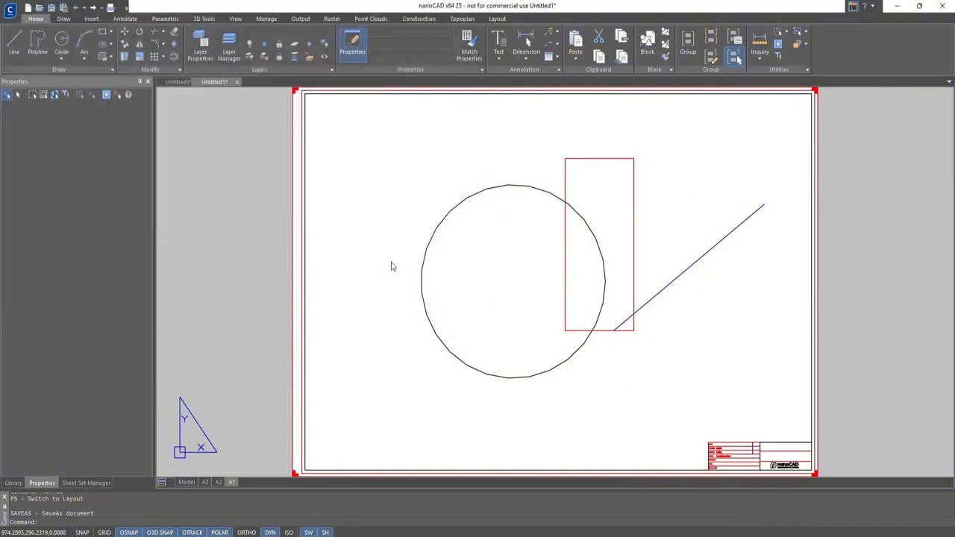
# - Examine the title block on the A1 layout and close my drawing.dwg
pyautogui.scroll(2, 570, 341)
pyautogui.moveTo(570, 342); pyautogui.dragTo(581, 311, button='middle')
pyautogui.scroll(3, 627, 362)
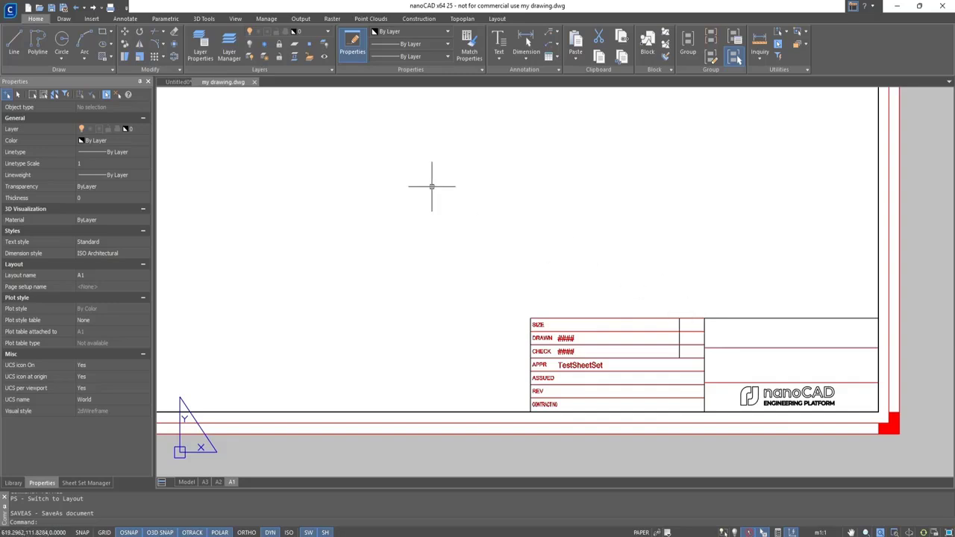
pyautogui.click(254, 83)
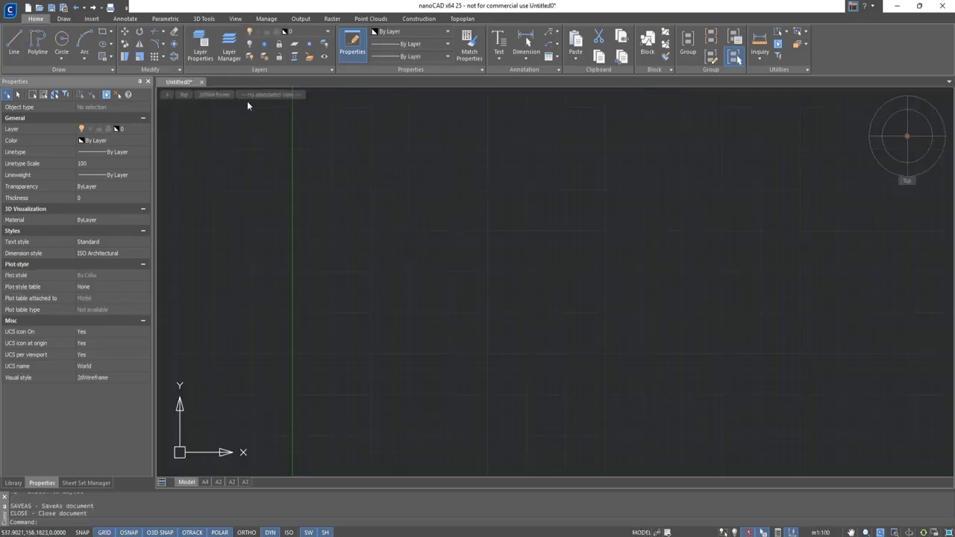
# - Open the recent sheet set TestSheetSet1.dst in the Sheet Set Manager
pyautogui.click(69, 483)
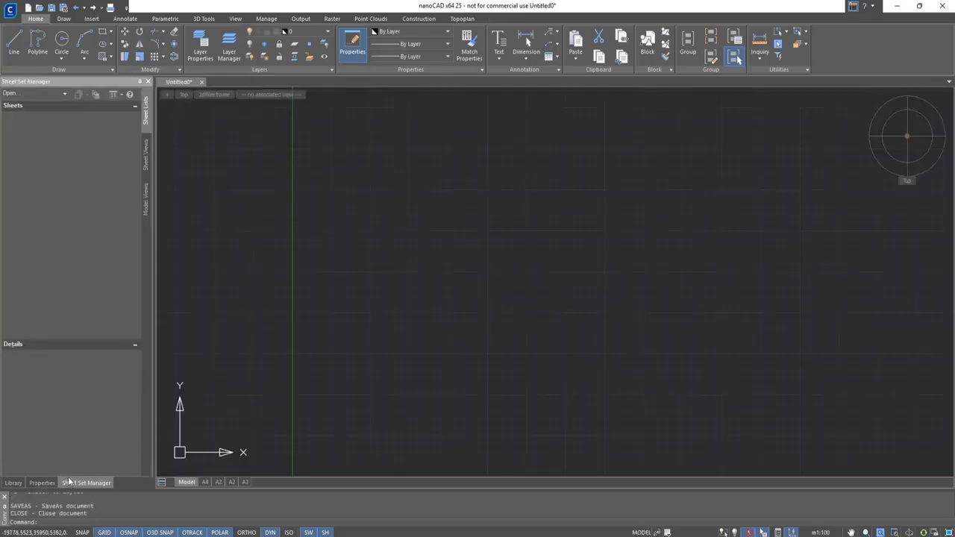
pyautogui.click(38, 94)
pyautogui.moveTo(41, 108)
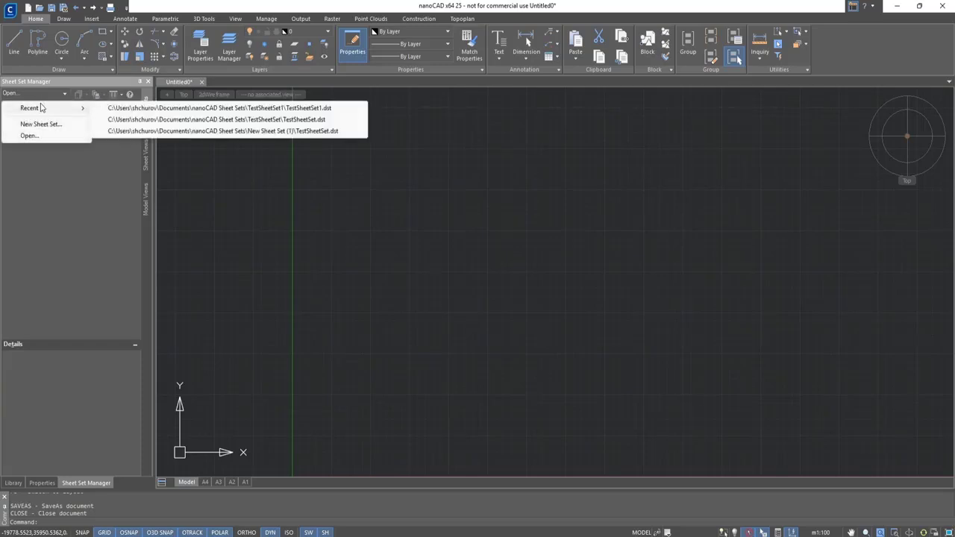
pyautogui.click(121, 109)
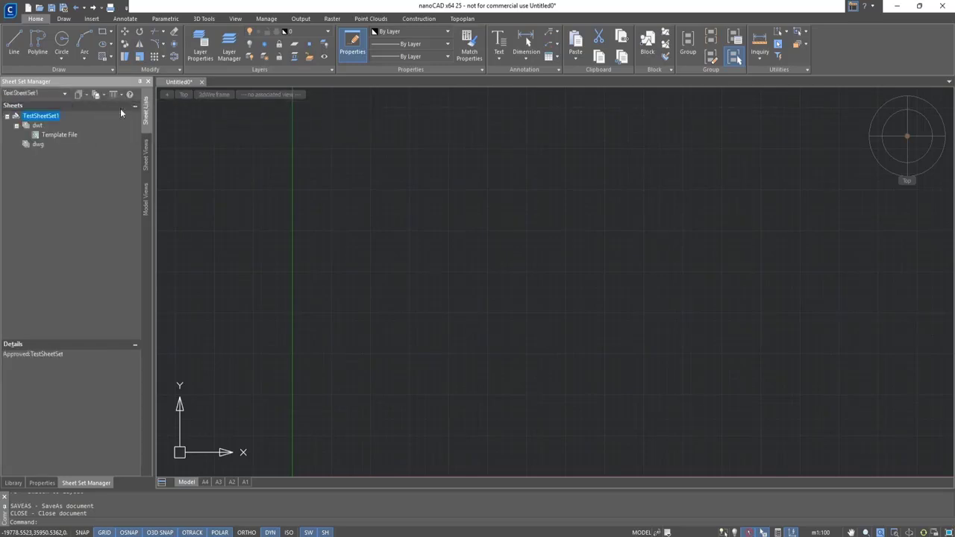
# - Import the A3 and A2 layouts of my drawing.dwg, leaving out A1, as sheets in the dwg subset
pyautogui.click(33, 144)
pyautogui.rightClick(33, 145)
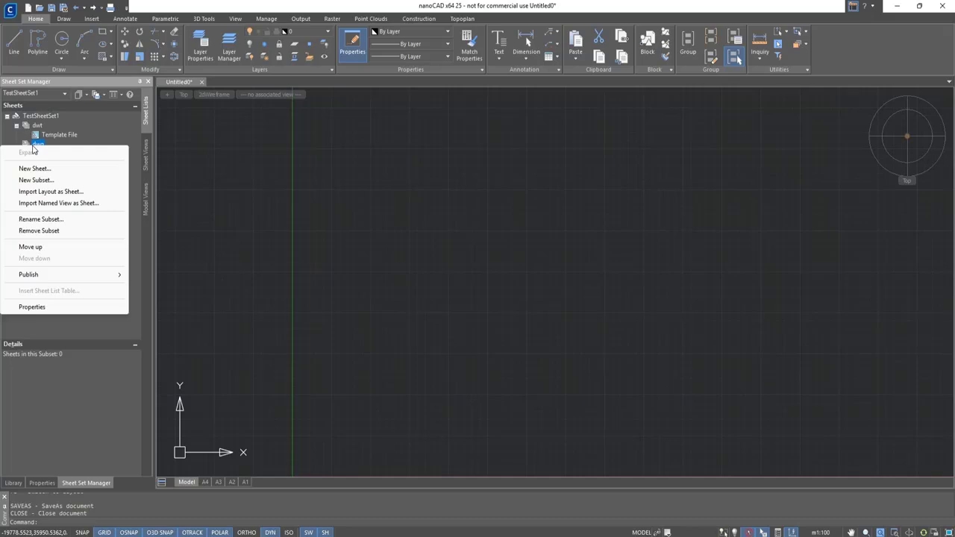
pyautogui.click(44, 191)
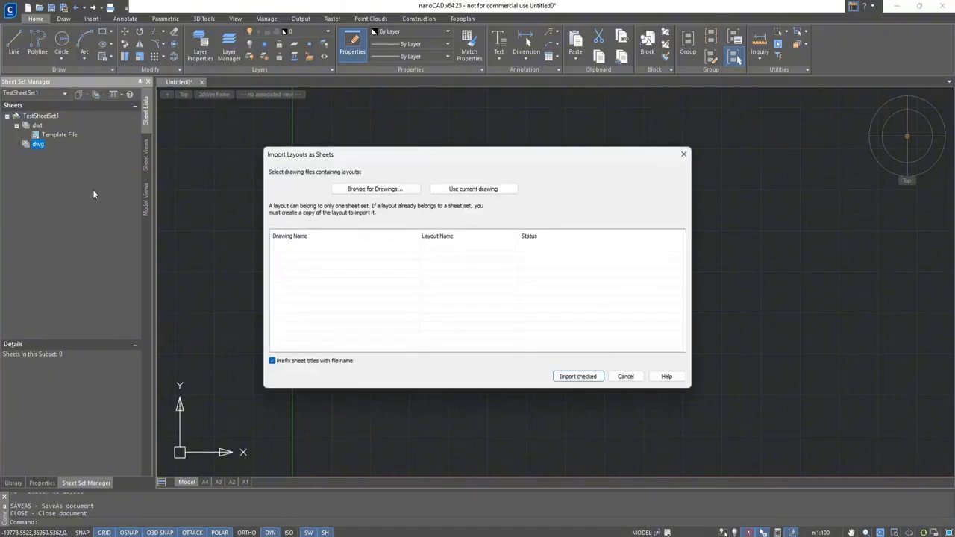
pyautogui.click(349, 188)
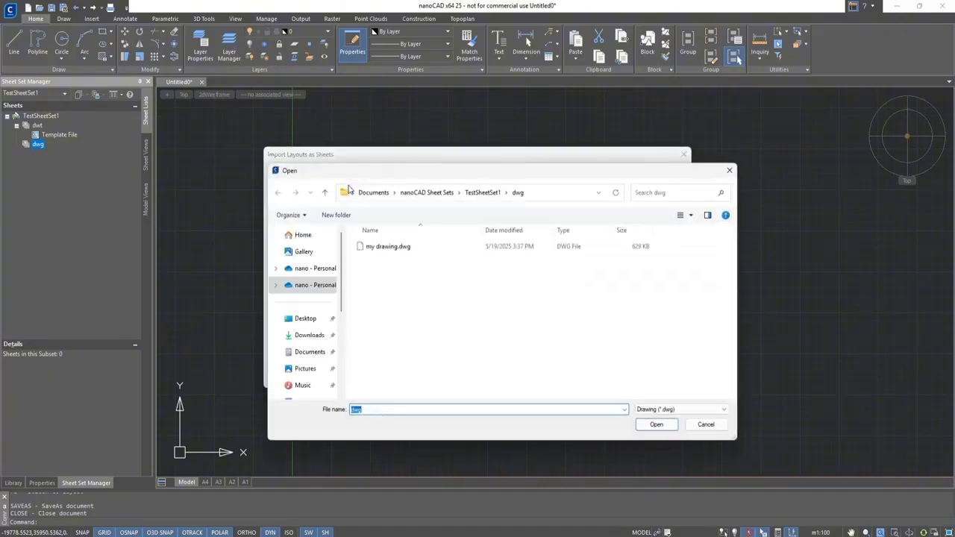
pyautogui.doubleClick(381, 246)
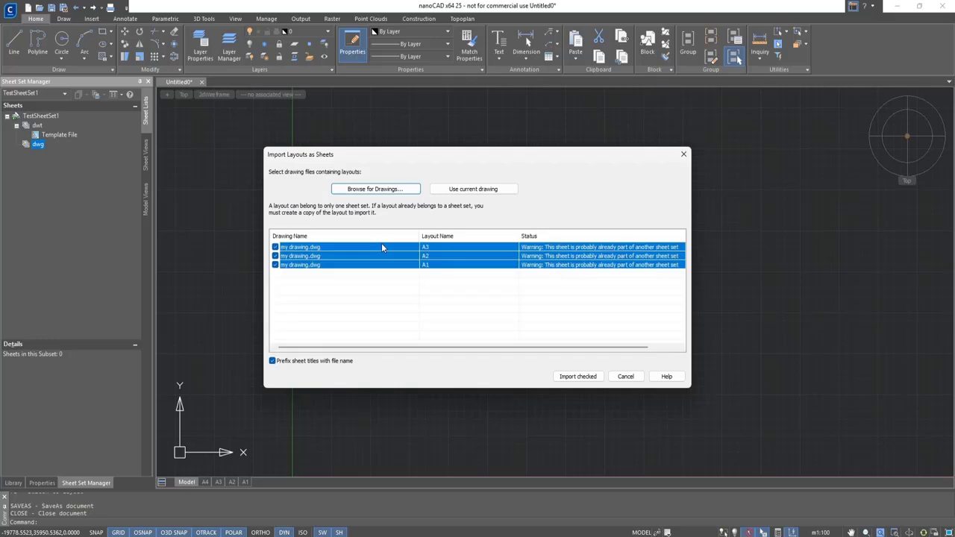
pyautogui.click(387, 293)
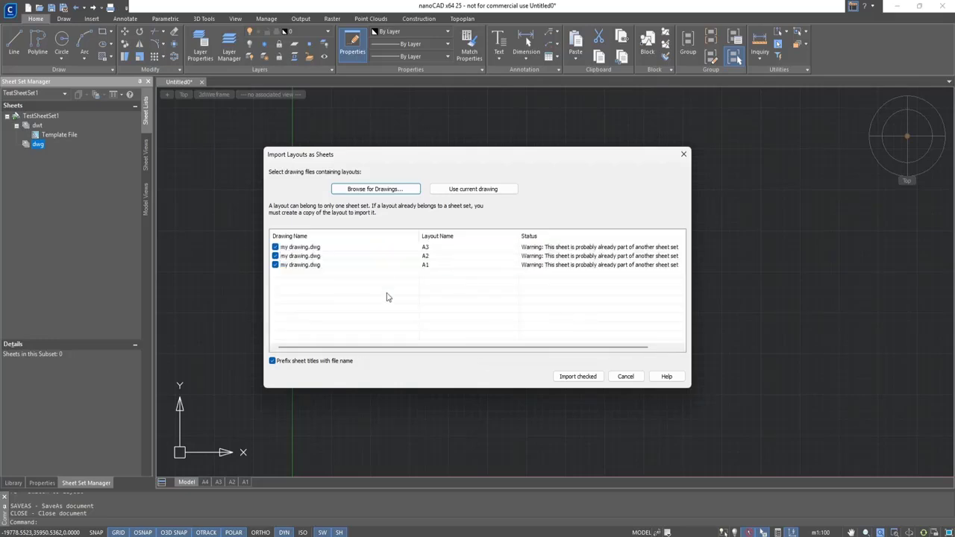
pyautogui.click(275, 264)
pyautogui.click(575, 377)
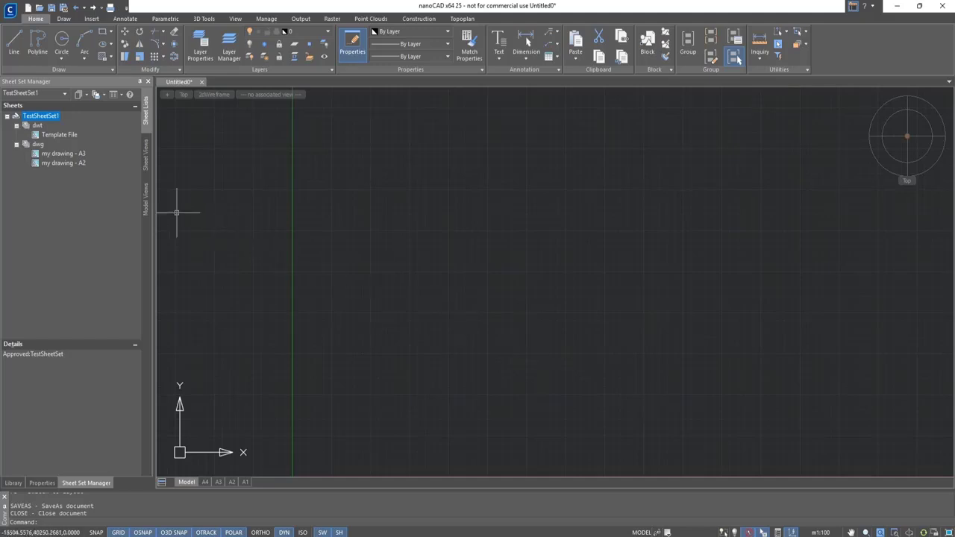
# - Open the my drawing - A2 sheet and enter the creator's name in its Created by custom property
pyautogui.click(72, 164)
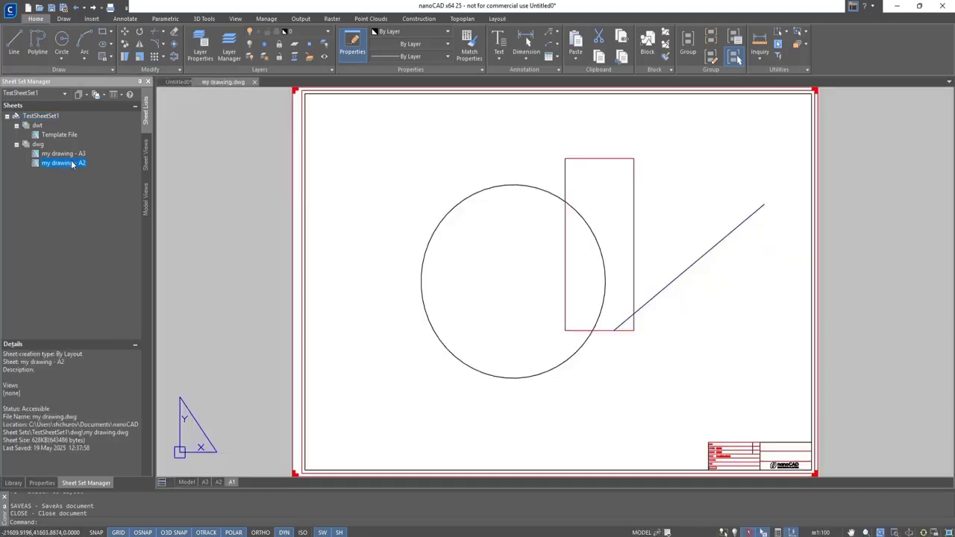
pyautogui.scroll(4, 690, 430)
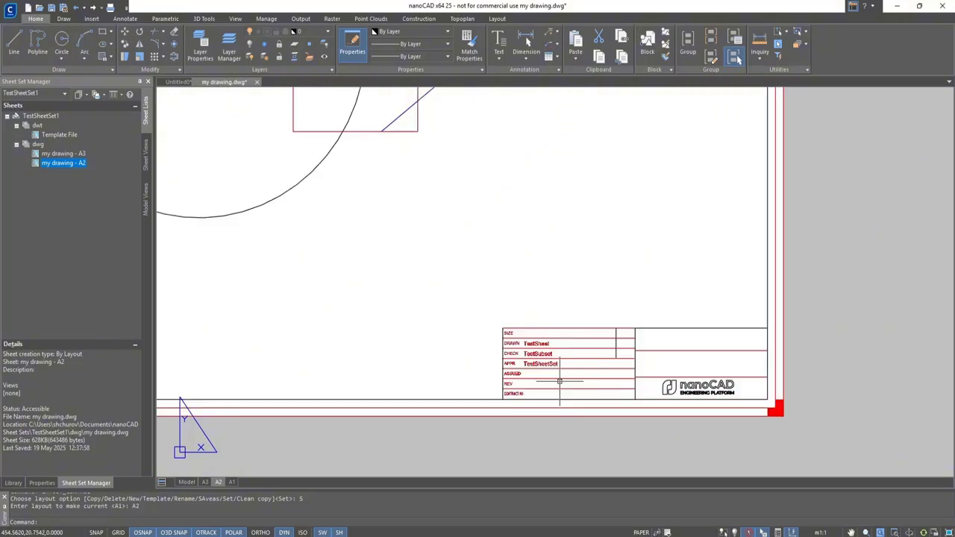
pyautogui.rightClick(70, 166)
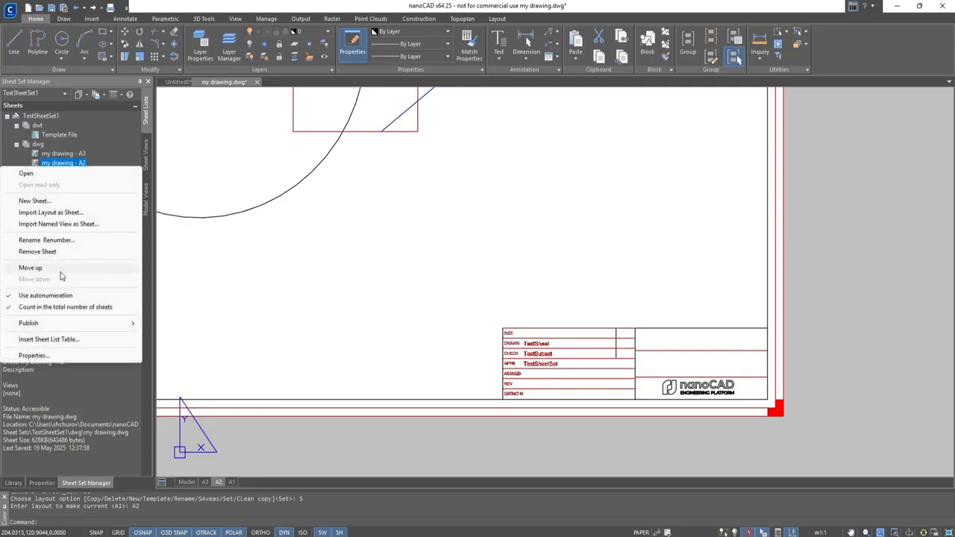
pyautogui.click(65, 356)
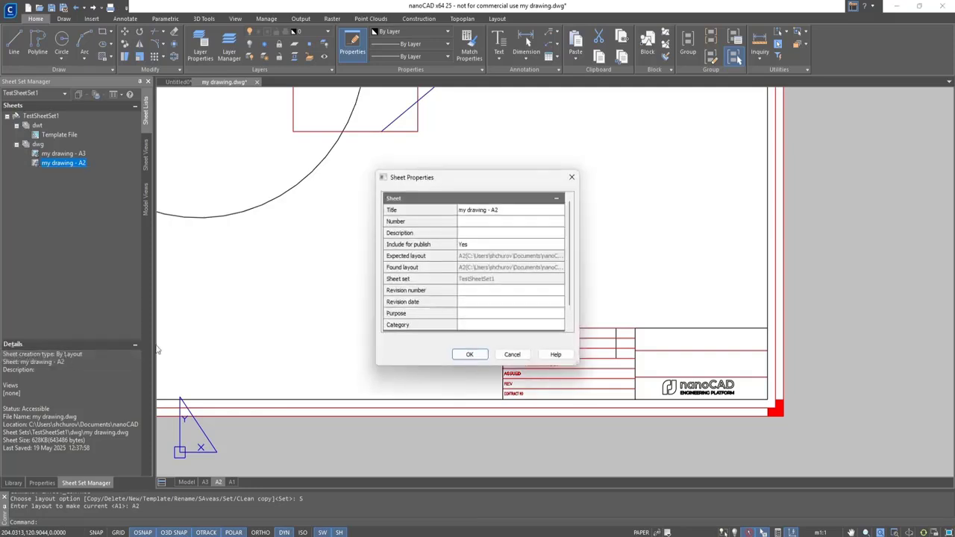
pyautogui.scroll(-1, 444, 329)
pyautogui.click(489, 325)
pyautogui.write('Nick')
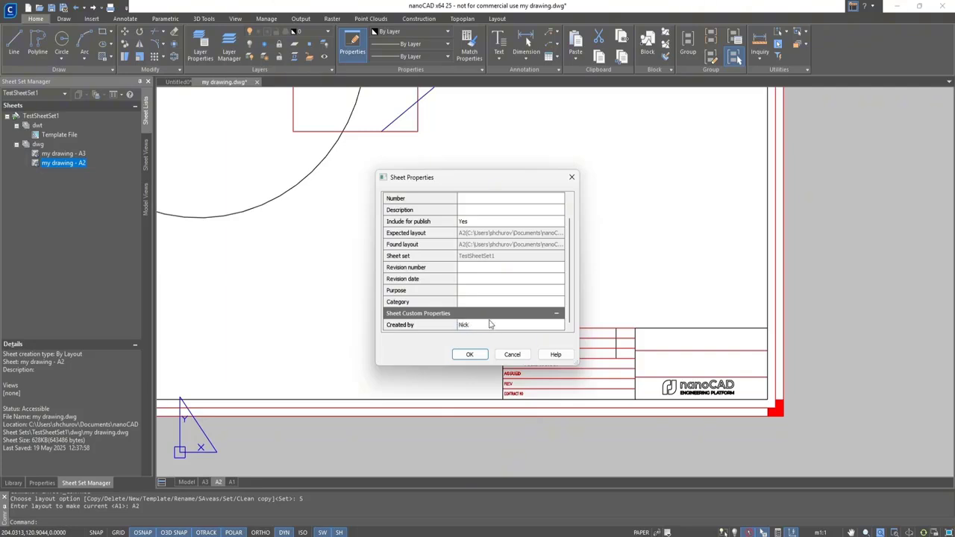
pyautogui.click(479, 355)
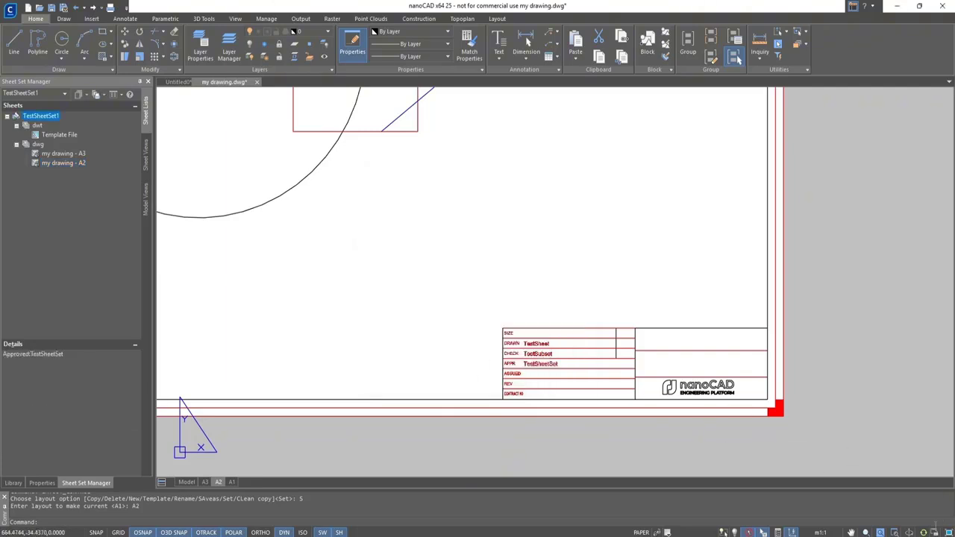
# - Regenerate my drawing.dwg to update the title block fields, and save and close it
pyautogui.write('re')
pyautogui.press('Return')
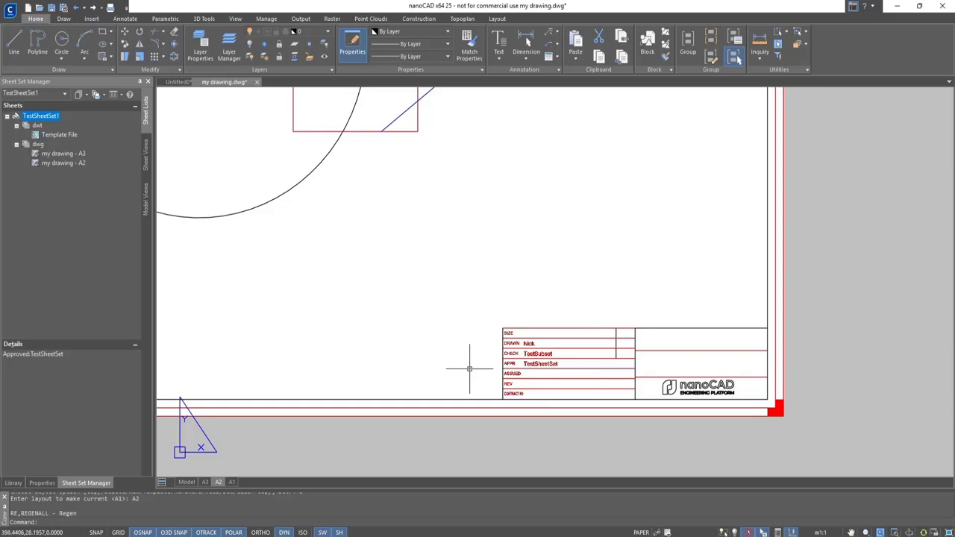
pyautogui.hotkey('ctrl', 's')
pyautogui.click(254, 82)
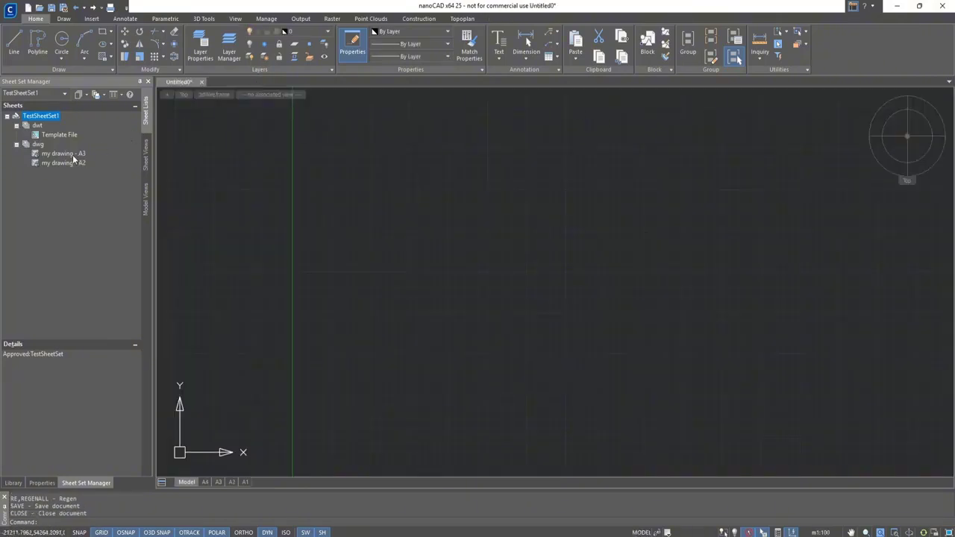
# - Move the my drawing - A3 sheet into the dwt subset and back into dwg below my drawing - A2
pyautogui.moveTo(74, 157); pyautogui.dragTo(38, 125)
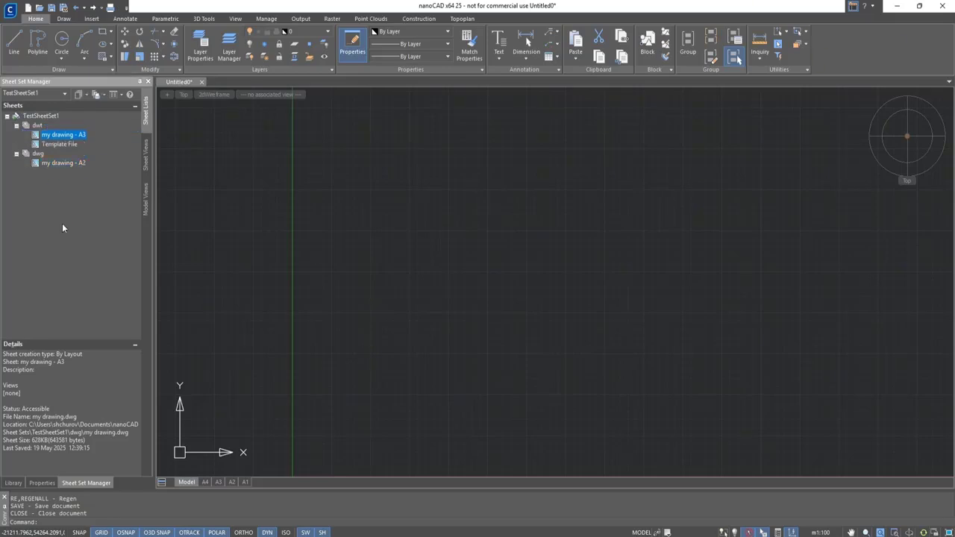
pyautogui.moveTo(58, 136)
pyautogui.mouseDown()
pyautogui.moveTo(56, 171)
pyautogui.moveTo(46, 169)
pyautogui.mouseUp()
# - Create a new sheet titled TestProject in the dwg subset, based on the A2 layout of Template File.dwt
pyautogui.click(37, 145)
pyautogui.rightClick(38, 146)
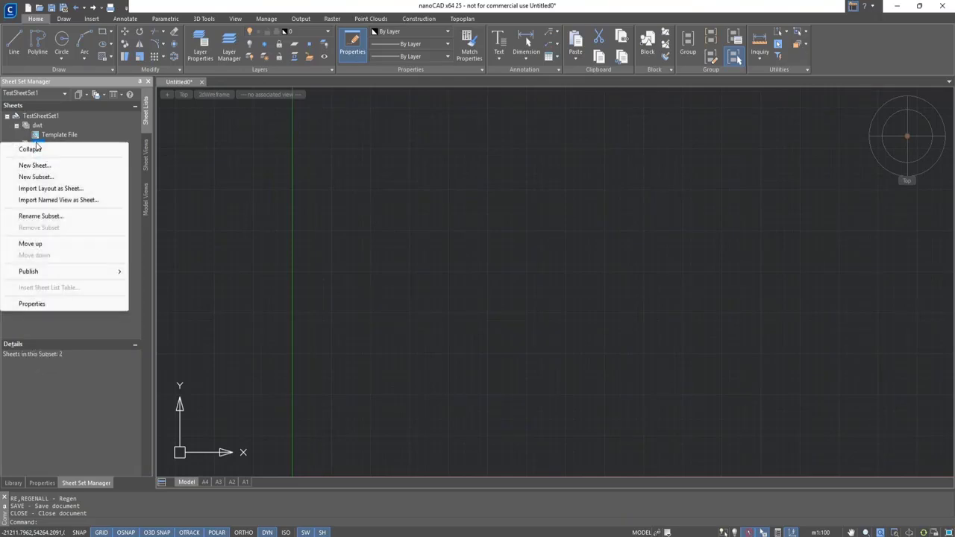
pyautogui.click(35, 164)
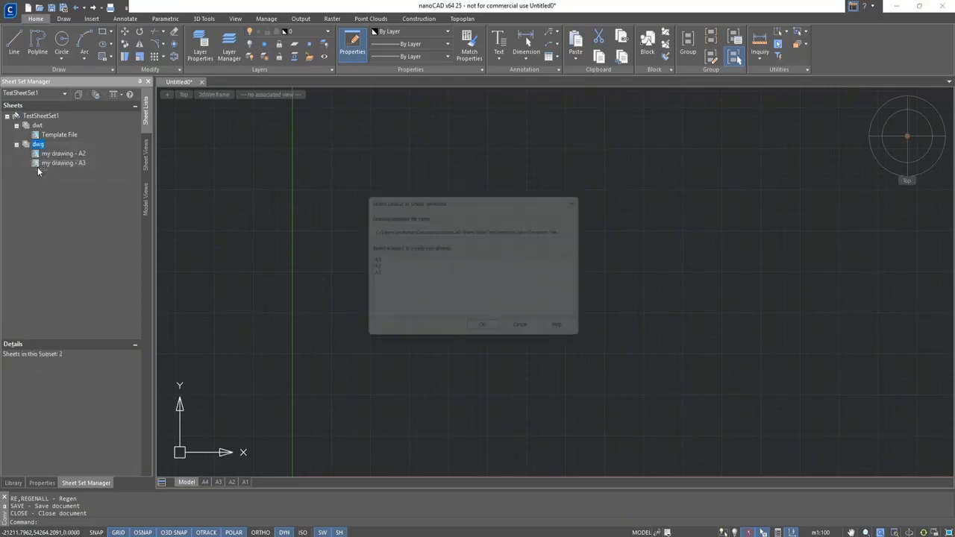
pyautogui.click(367, 275)
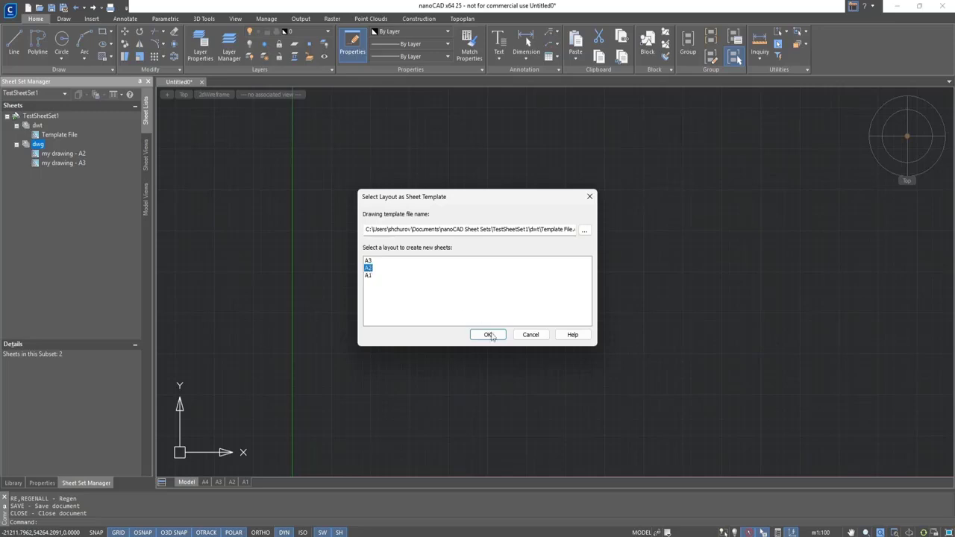
pyautogui.click(488, 335)
pyautogui.write('TestProject')
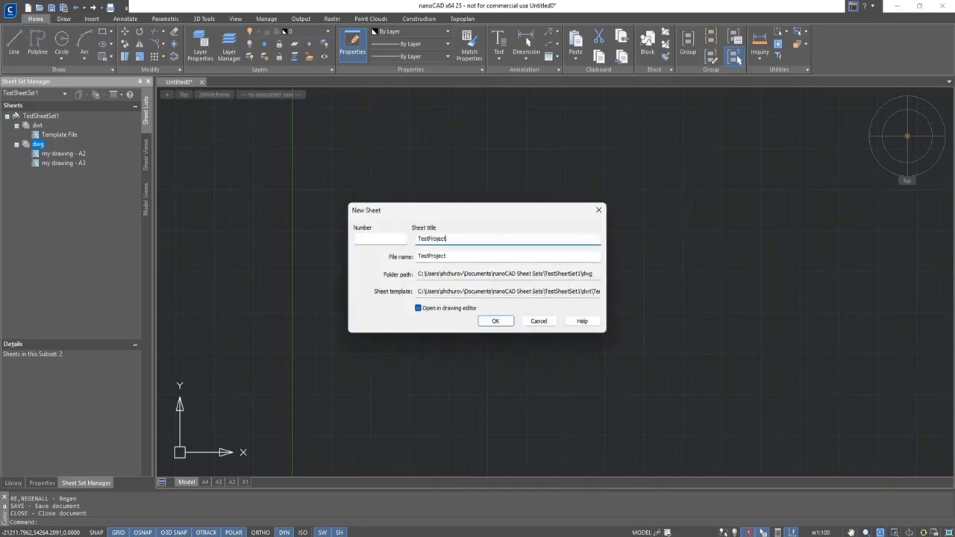
pyautogui.press('Return')
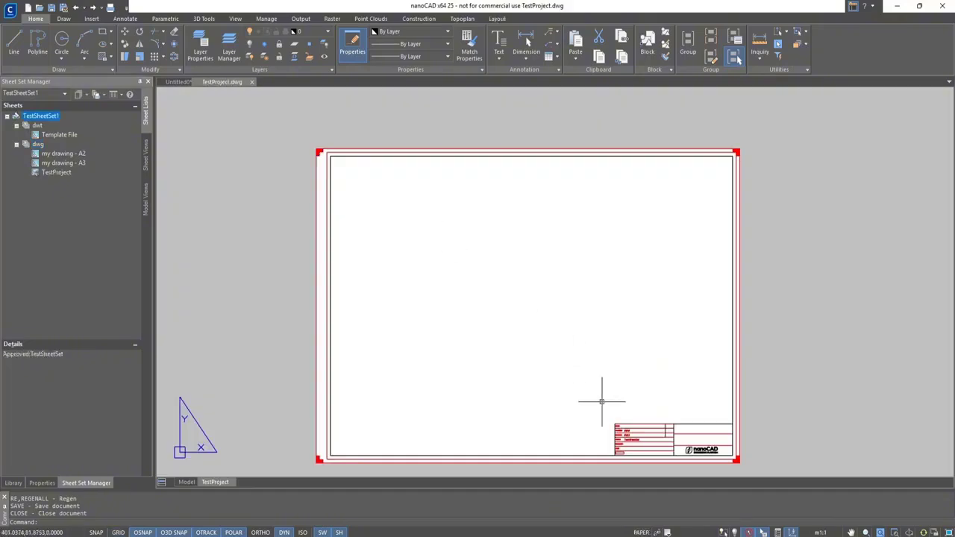
# - Regenerate the TestProject sheet to refresh its title block fields, and save and close the drawing
pyautogui.scroll(3, 606, 396)
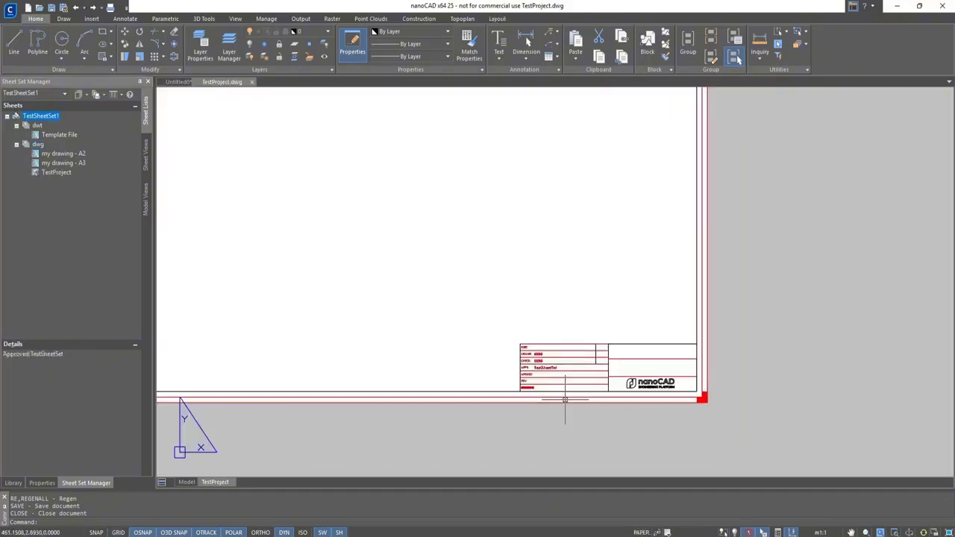
pyautogui.click(922, 528)
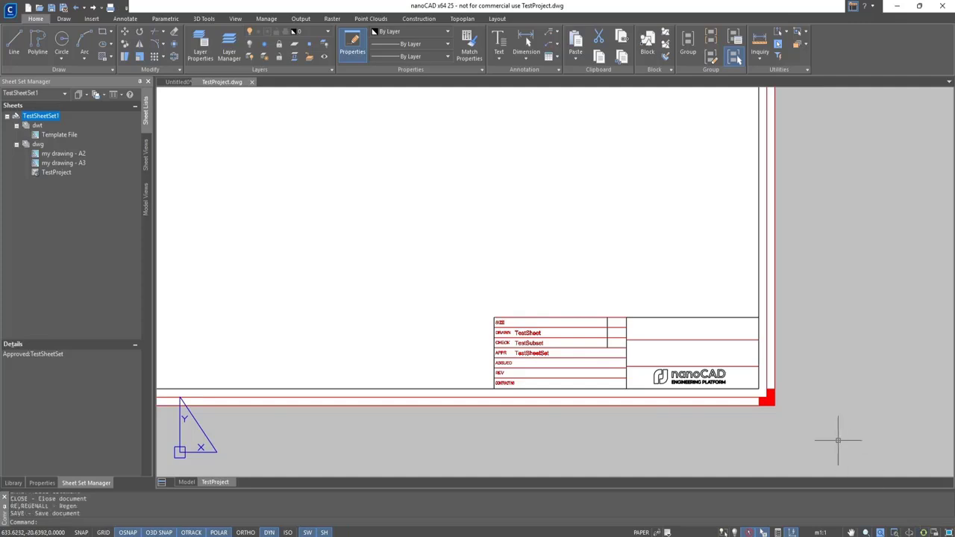
pyautogui.hotkey('ctrl', 's')
pyautogui.click(252, 82)
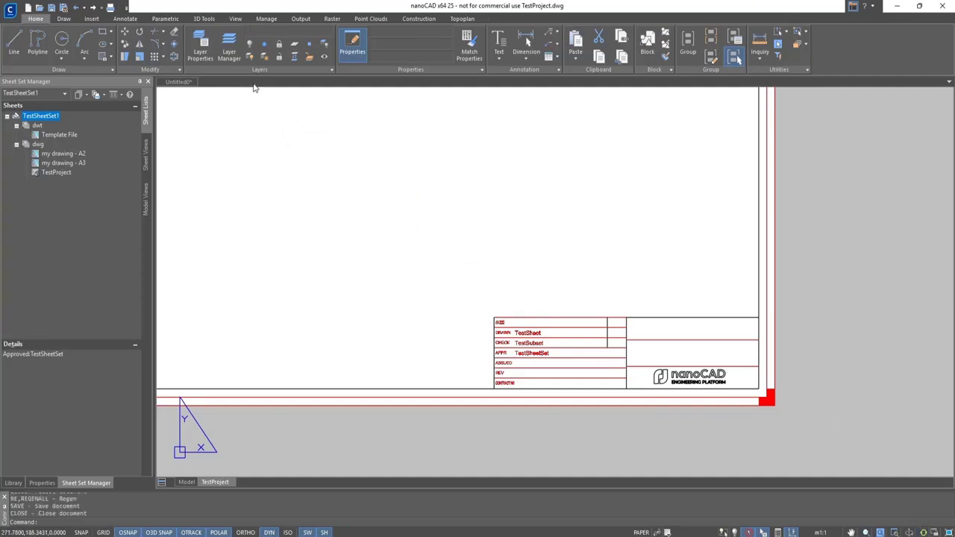
# - Publish the whole sheet set to TestSheetSet1.pdf in the dwg folder, and review and close the PDF
pyautogui.click(105, 95)
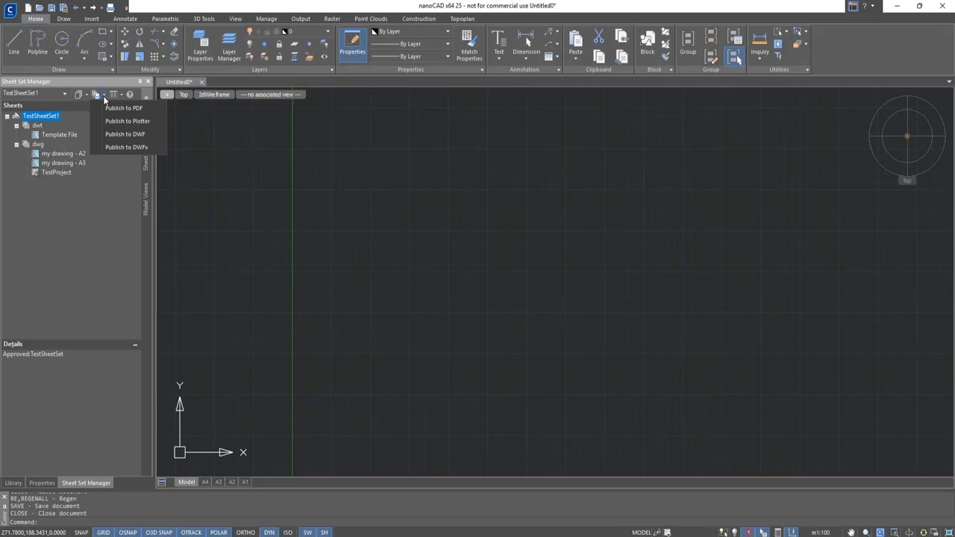
pyautogui.click(110, 108)
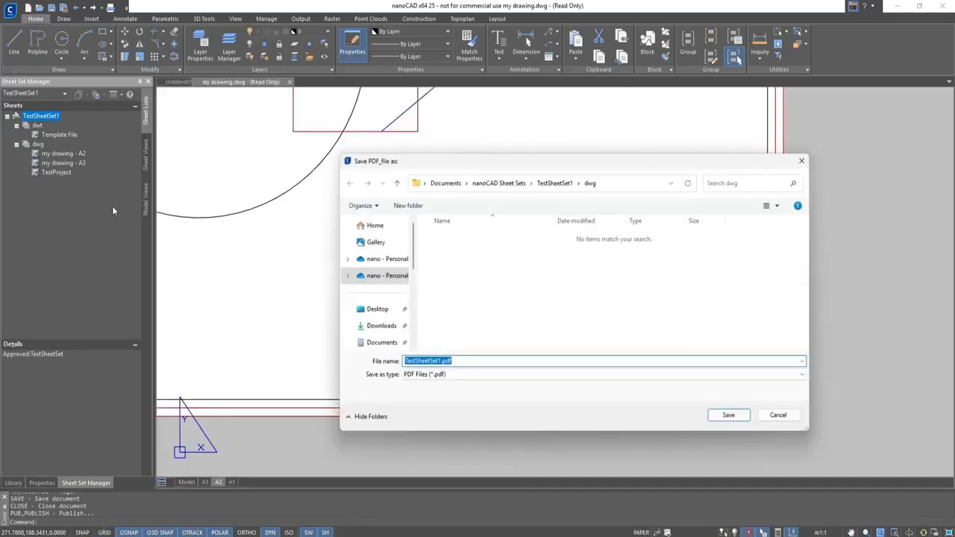
pyautogui.click(724, 416)
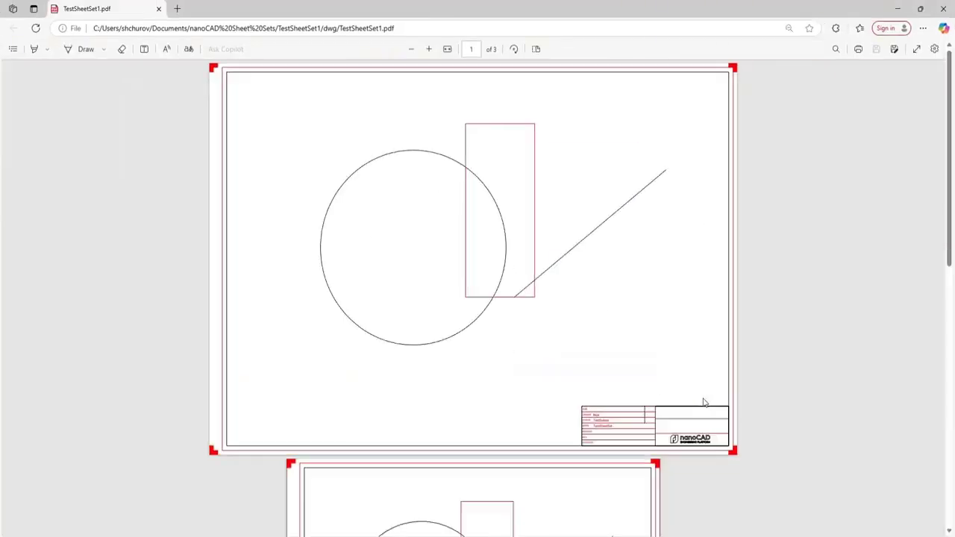
pyautogui.scroll(-8, 703, 403)
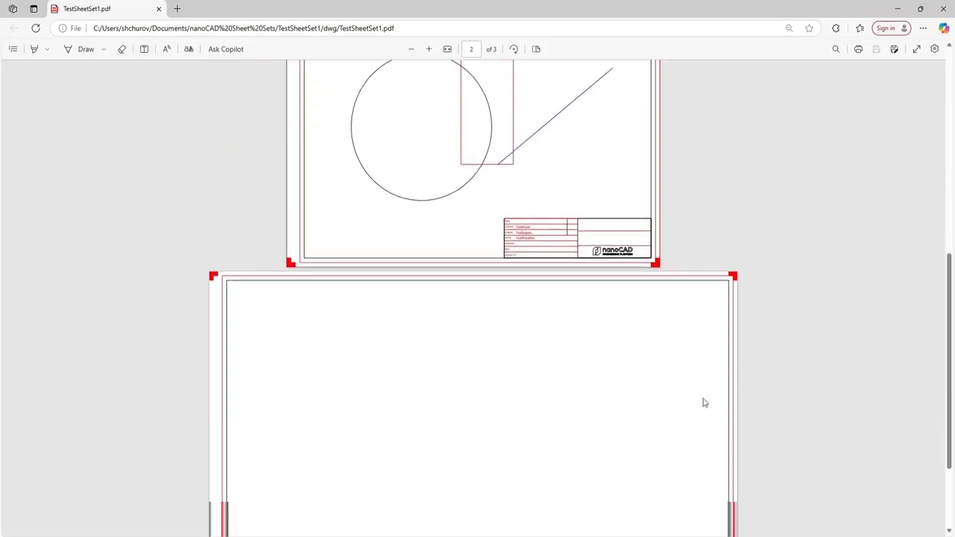
pyautogui.scroll(8, 703, 403)
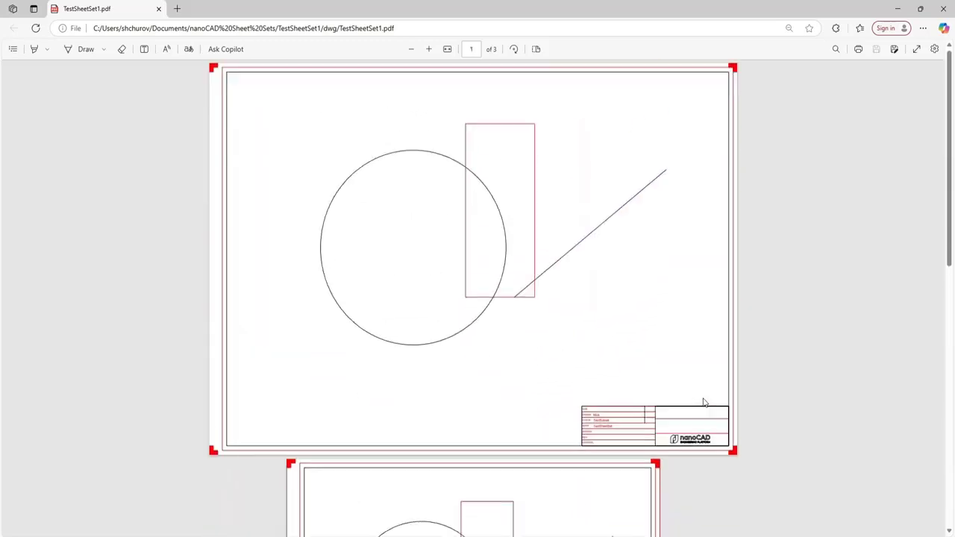
pyautogui.click(943, 9)
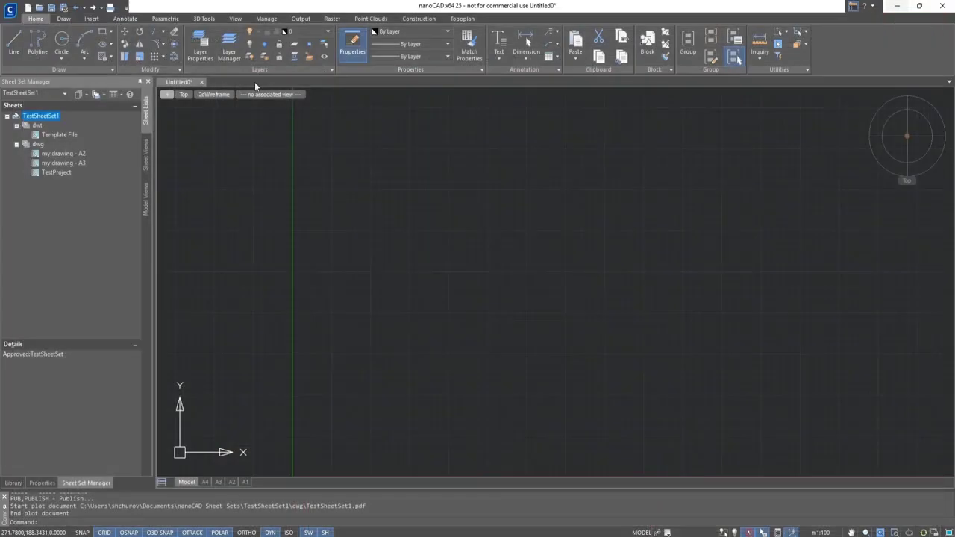
# - Send TestSheetSet1 to Batch Plot and remove the Template File entry from the layouts to plot
pyautogui.rightClick(52, 120)
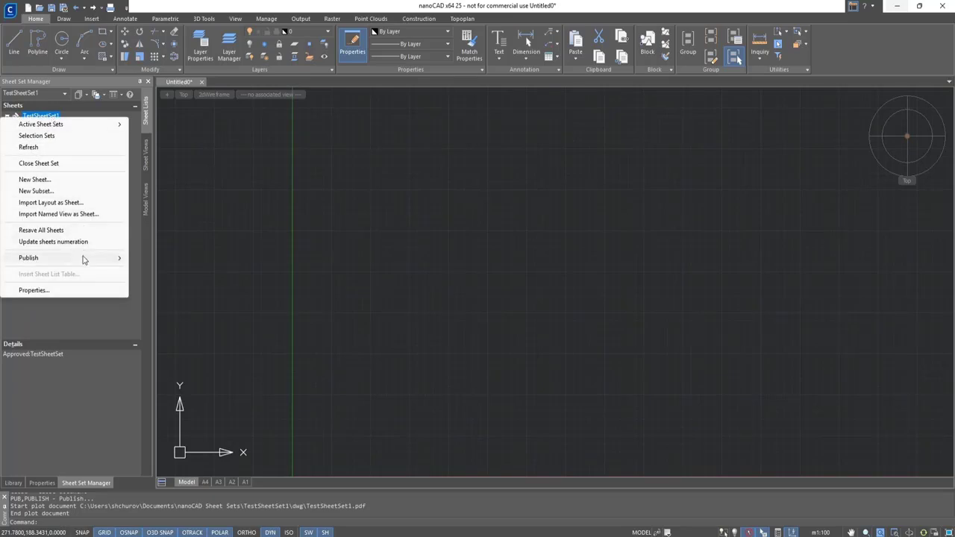
pyautogui.moveTo(83, 258)
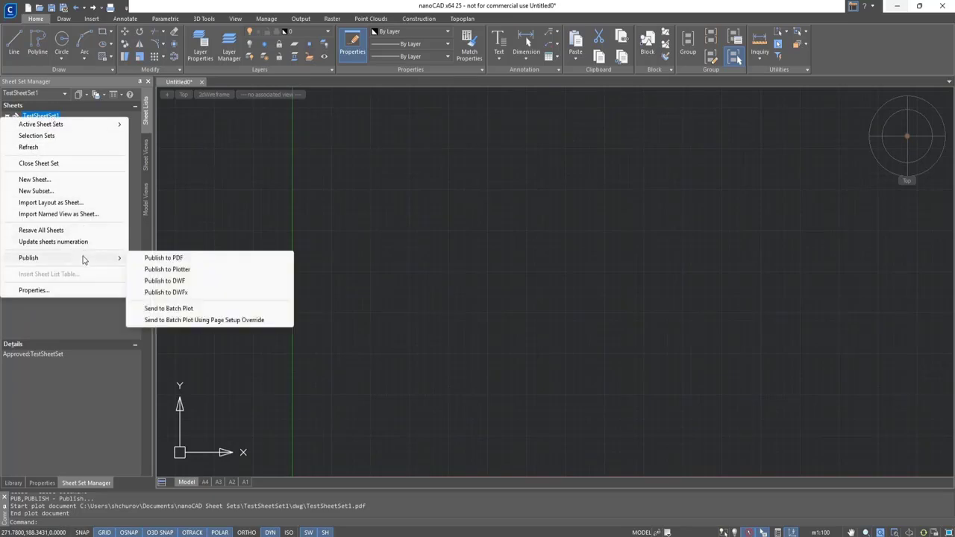
pyautogui.click(172, 309)
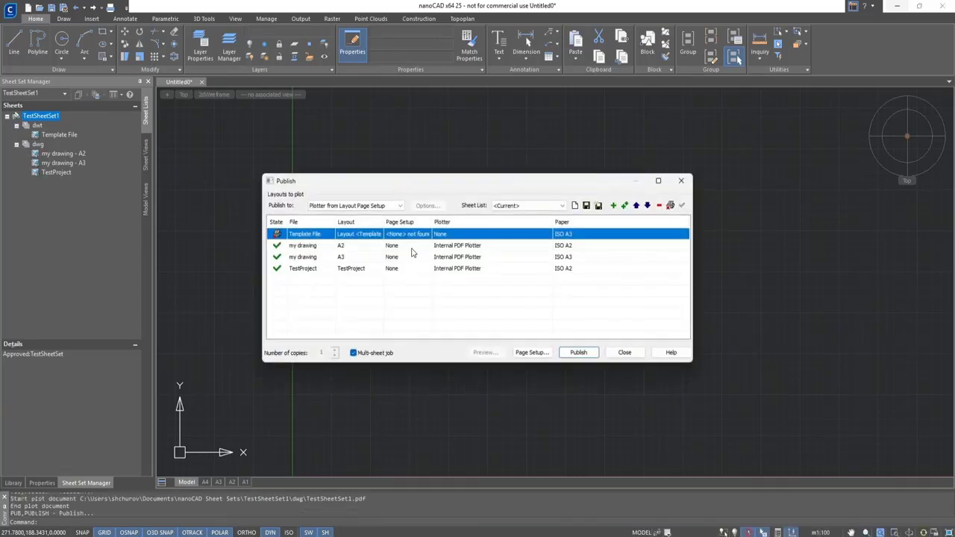
pyautogui.click(670, 205)
# - Publish the listed layouts as a PDF named TestSheetSet1 in the dwg folder and look through its pages
pyautogui.click(586, 354)
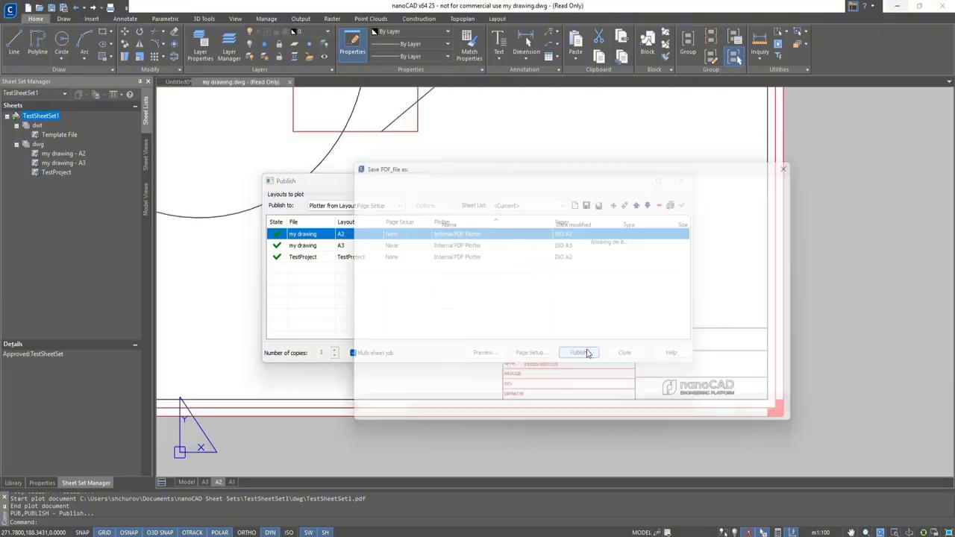
pyautogui.press('Return')
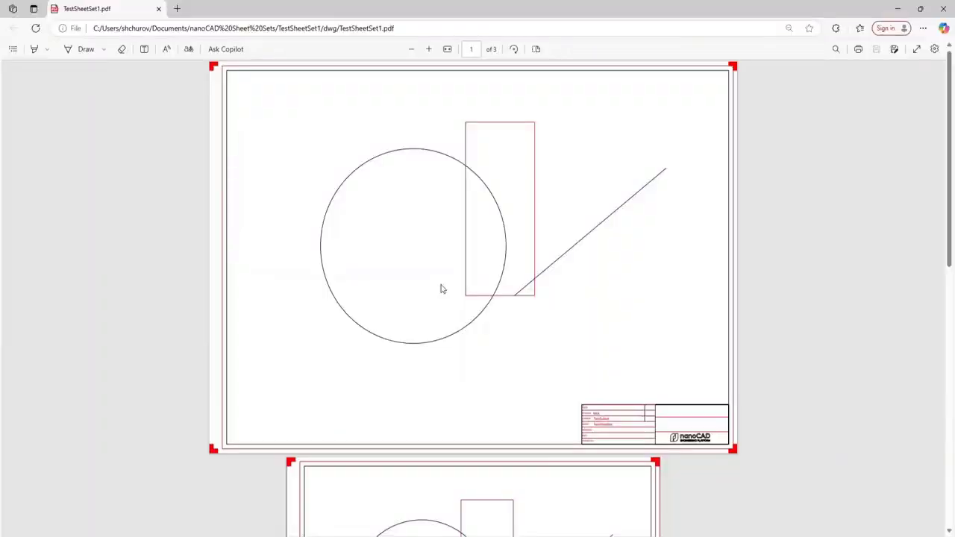
pyautogui.scroll(-8, 441, 289)
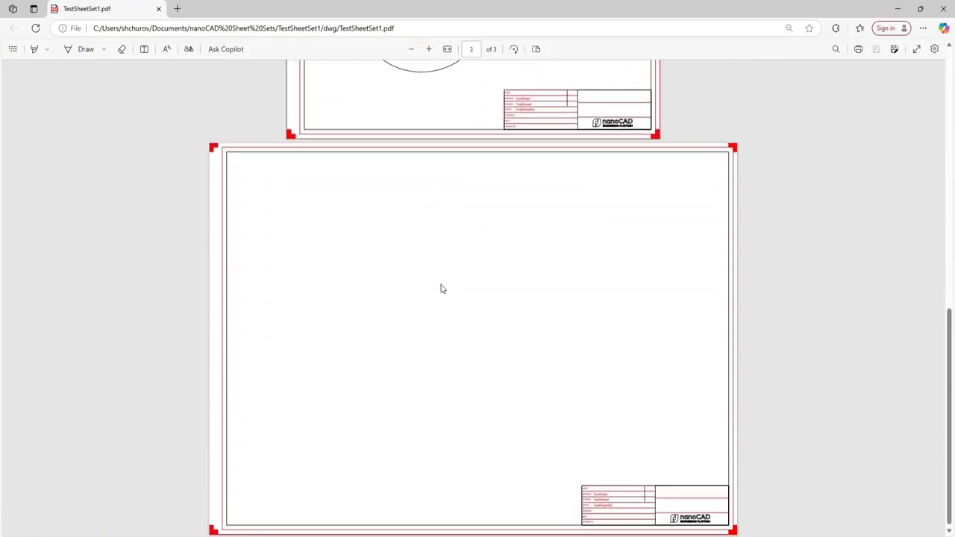
pyautogui.scroll(8, 441, 289)
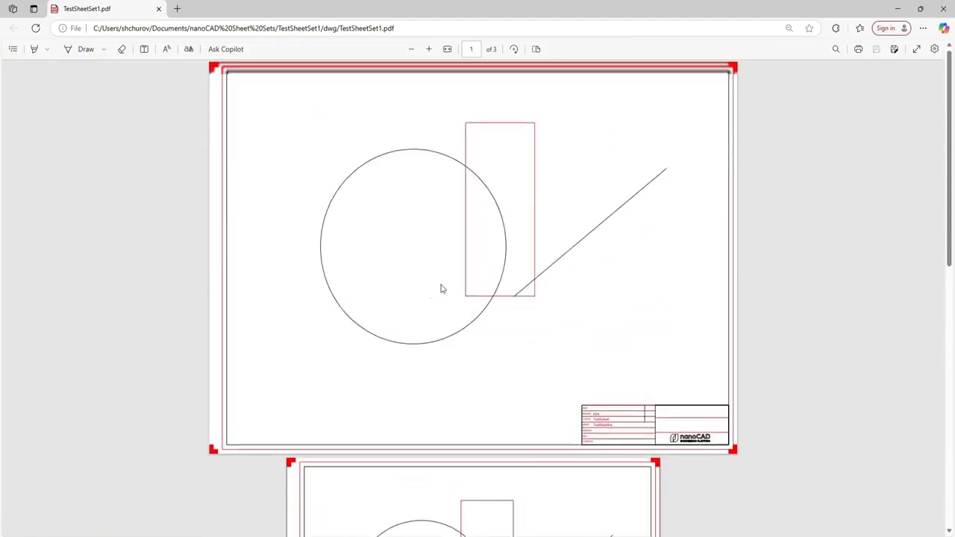